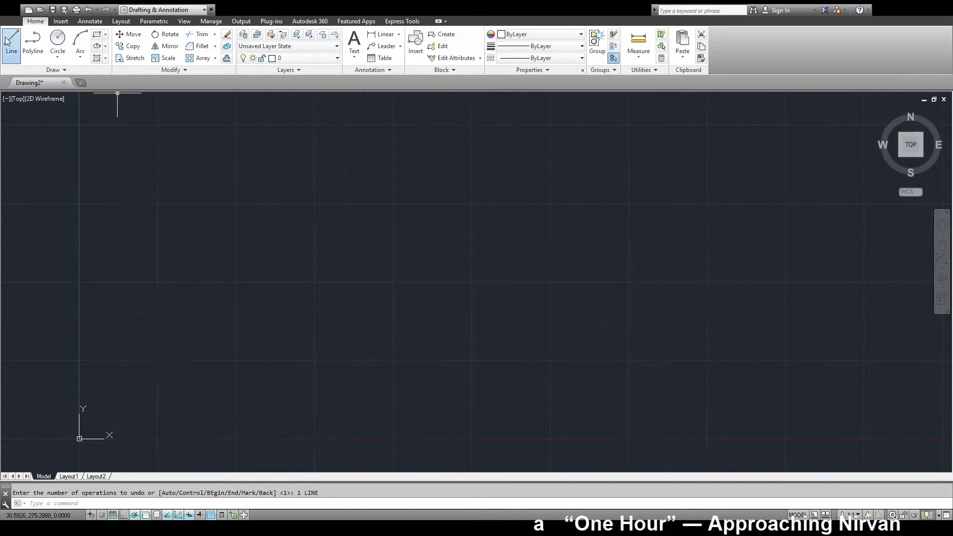
Step: Open Drawing2 in the 2D drafting workspace and start the Line command
click(11, 39)
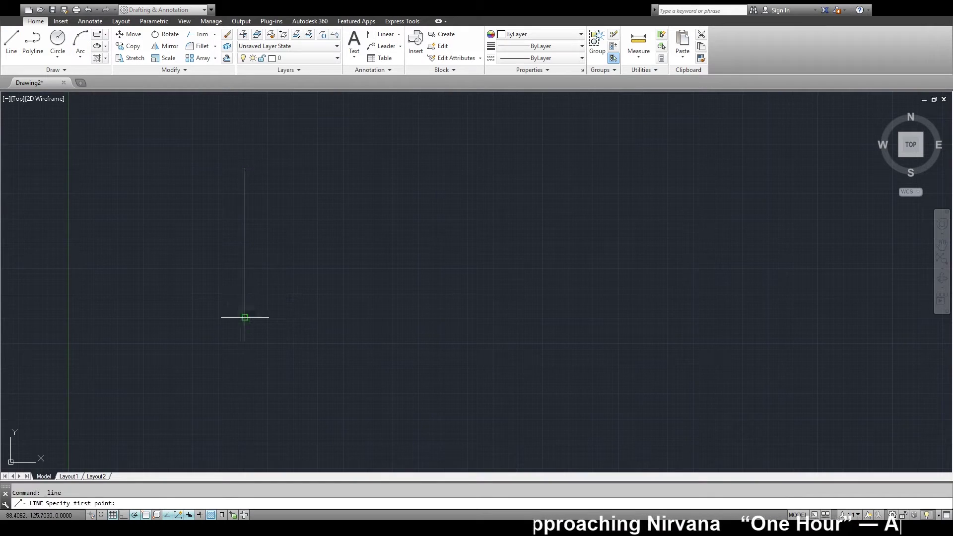
Step: Draw the base rectangle with a 14-unit bottom edge
click(245, 317)
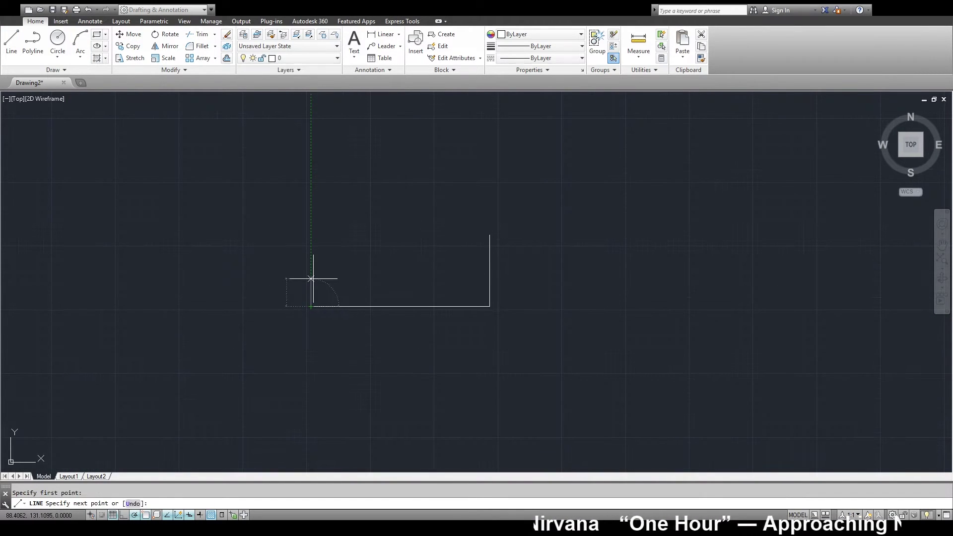
text(14)
key(Return)
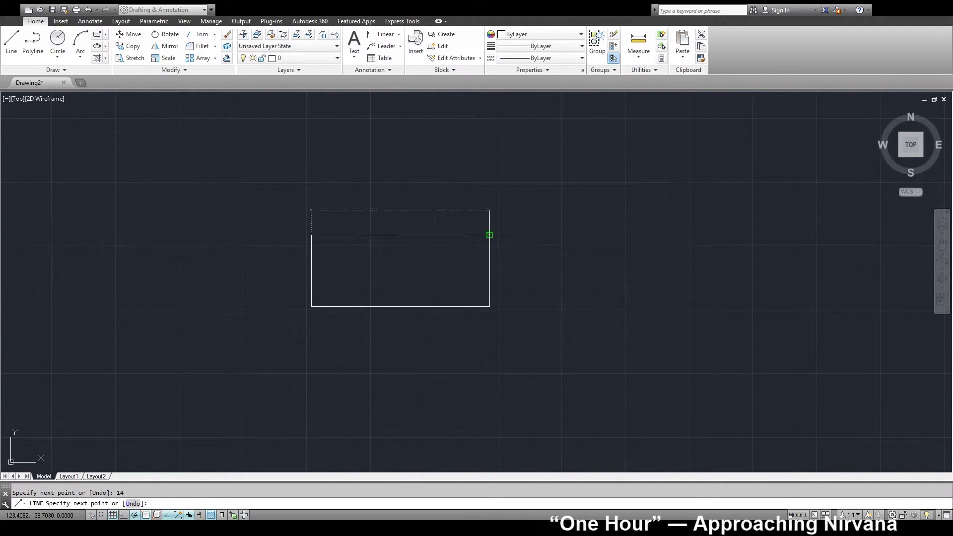
click(489, 235)
key(Return)
key(Return)
Step: Draw a 7.5-unit vertical line up from the rectangle's top edge, then begin another line there
click(311, 235)
text(7.5)
key(Return)
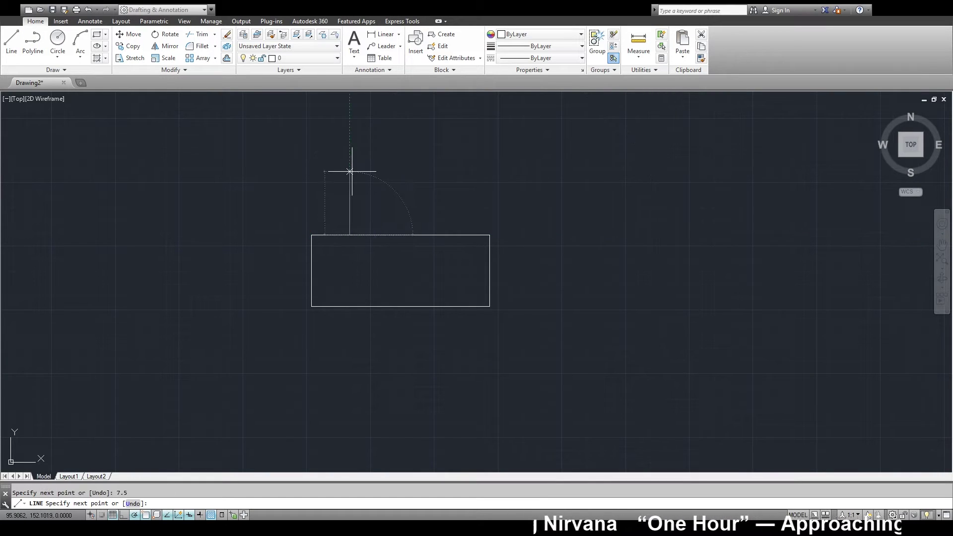
click(350, 171)
key(Escape)
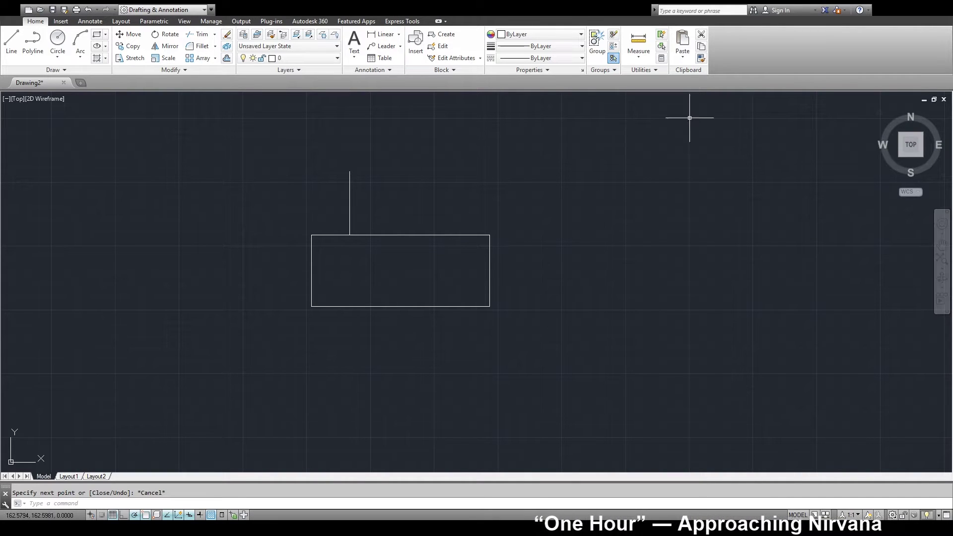
key(Return)
click(350, 235)
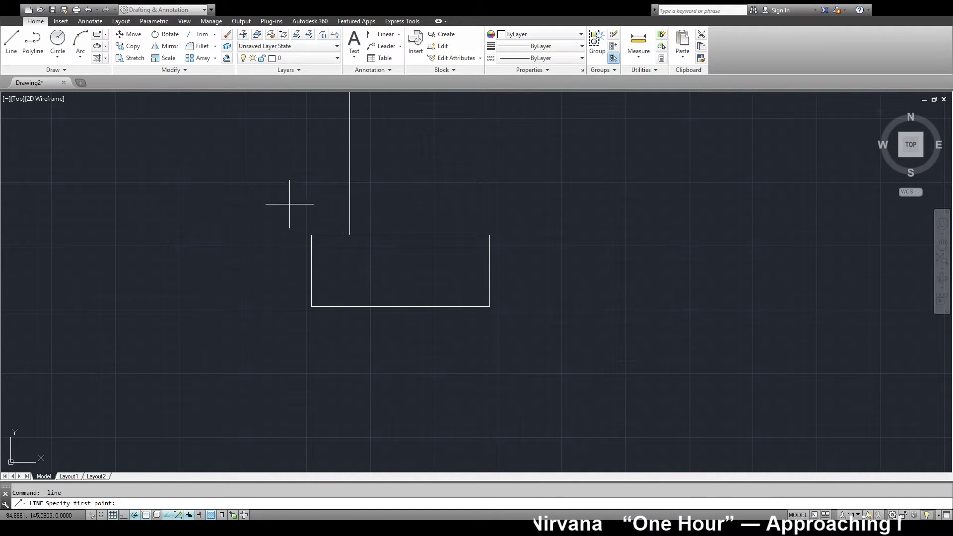
Step: Close the shank and outline the nut band across it with 7.5-unit sides
scroll(386, 300, down, 10)
scroll(396, 278, up, 6)
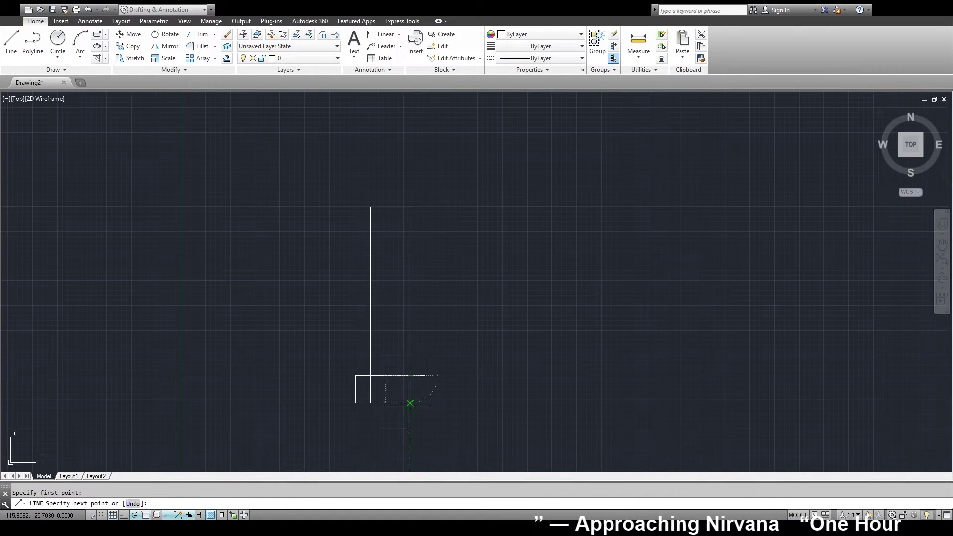
key(Escape)
middle_drag(579, 260, 443, 260)
middle_drag(314, 284, 362, 283)
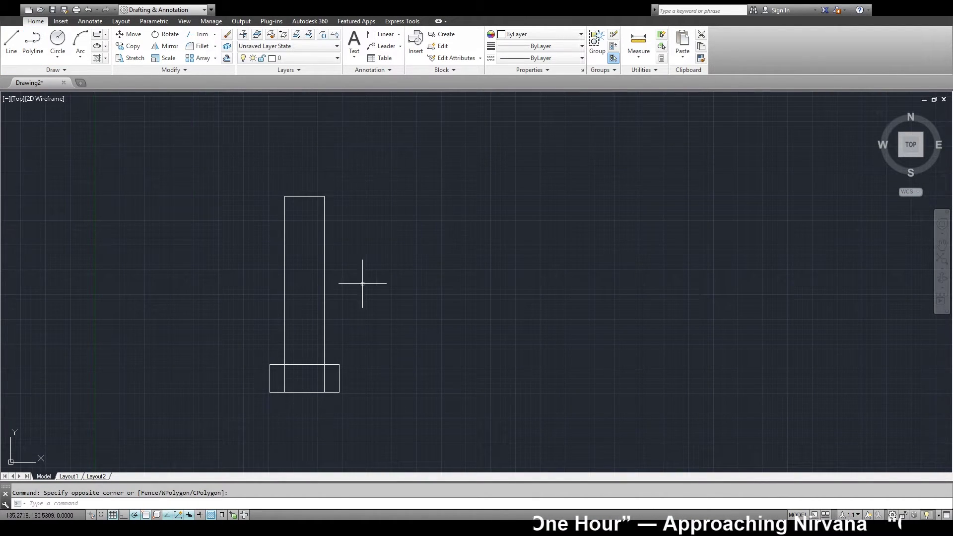
click(383, 300)
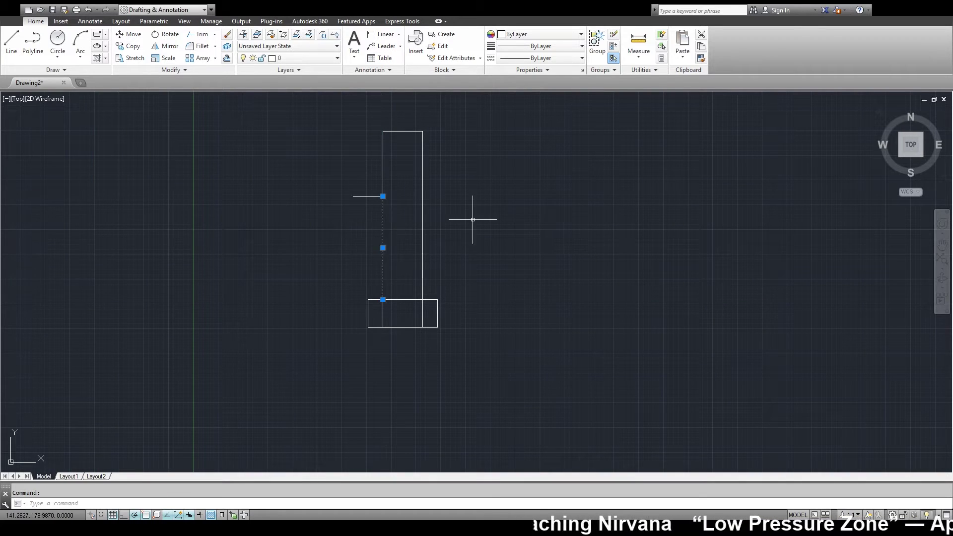
click(375, 196)
text(16)
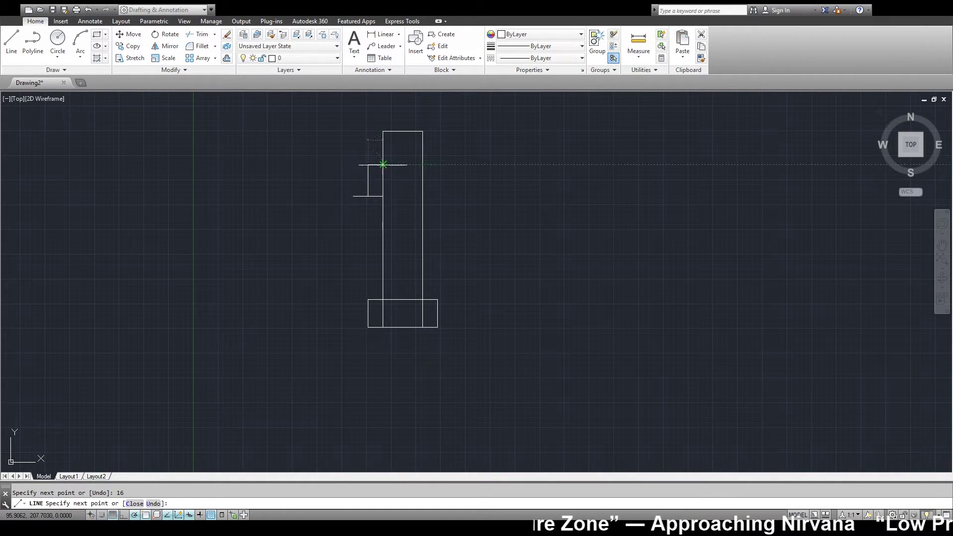
click(368, 165)
text(7.5)
key(Return)
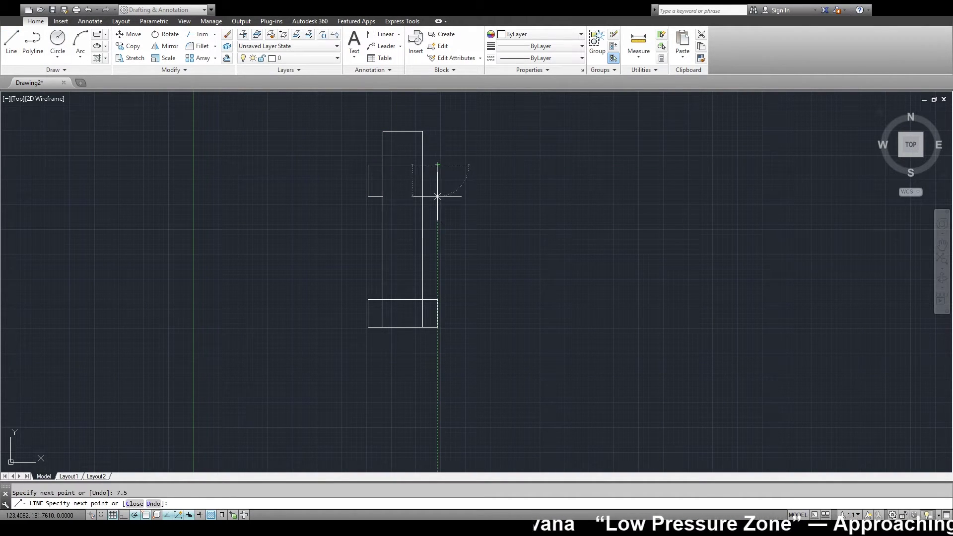
key(Escape)
Step: Begin an ARC at the shank's top corner
text(arc)
key(Return)
scroll(393, 278, up, 5)
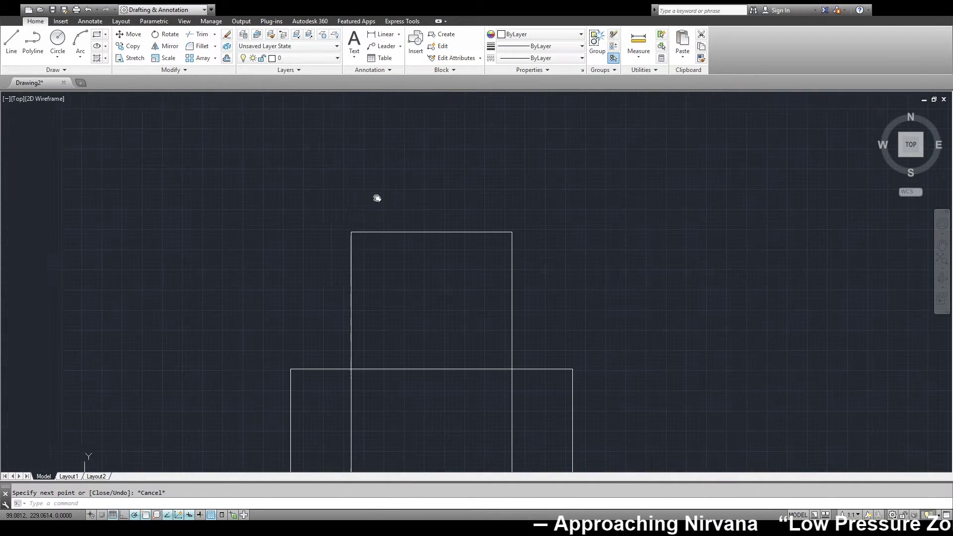
click(512, 232)
Step: Cap the shank top with a Start-End-Radius arc between its two top corners
click(331, 231)
key(Escape)
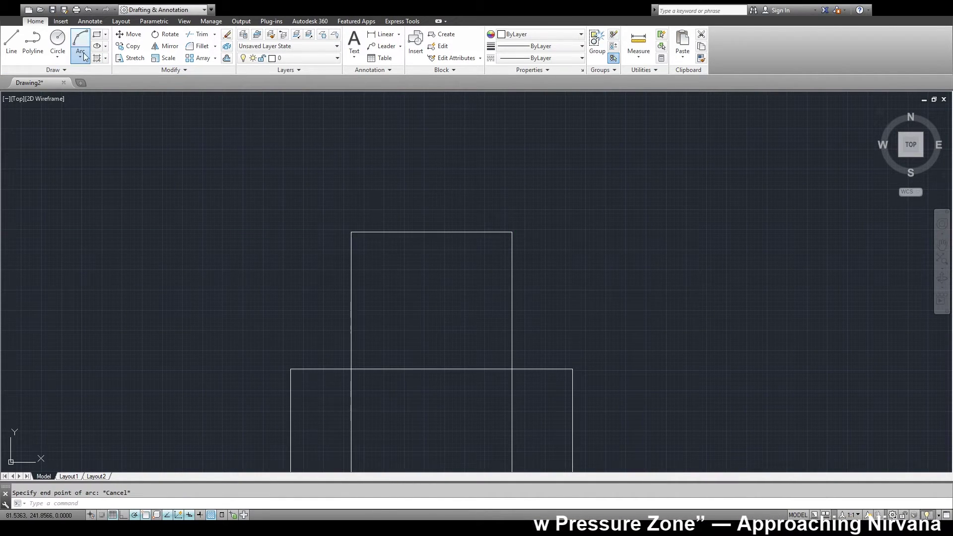
click(80, 43)
click(351, 232)
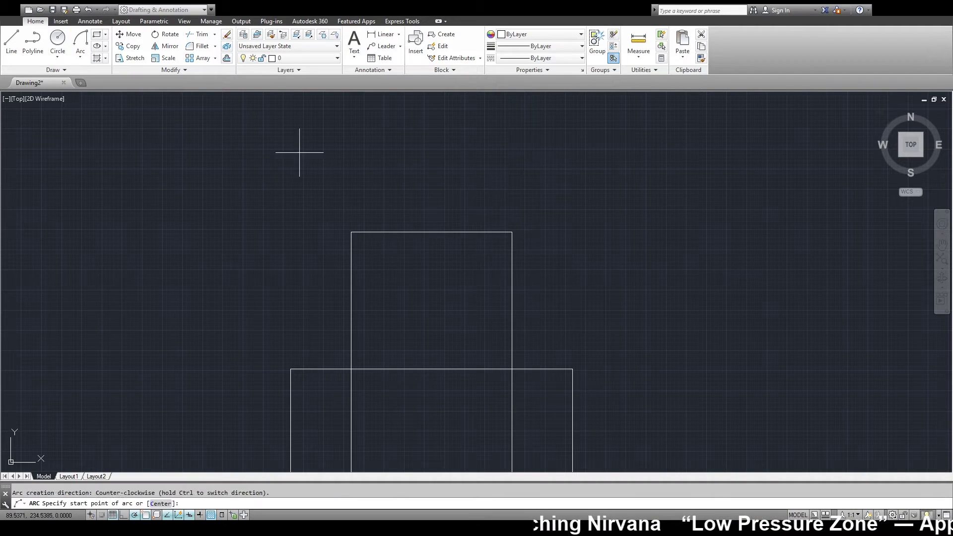
click(350, 212)
click(565, 379)
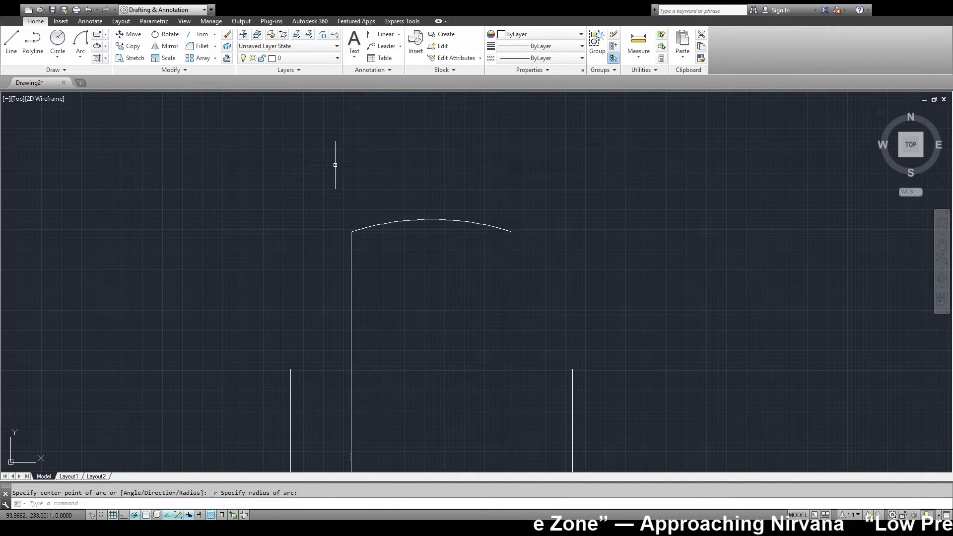
Step: Draw the left inner thread line offset 2, length 50, ending in an @2,-2 bevel
scroll(365, 232, down, 4)
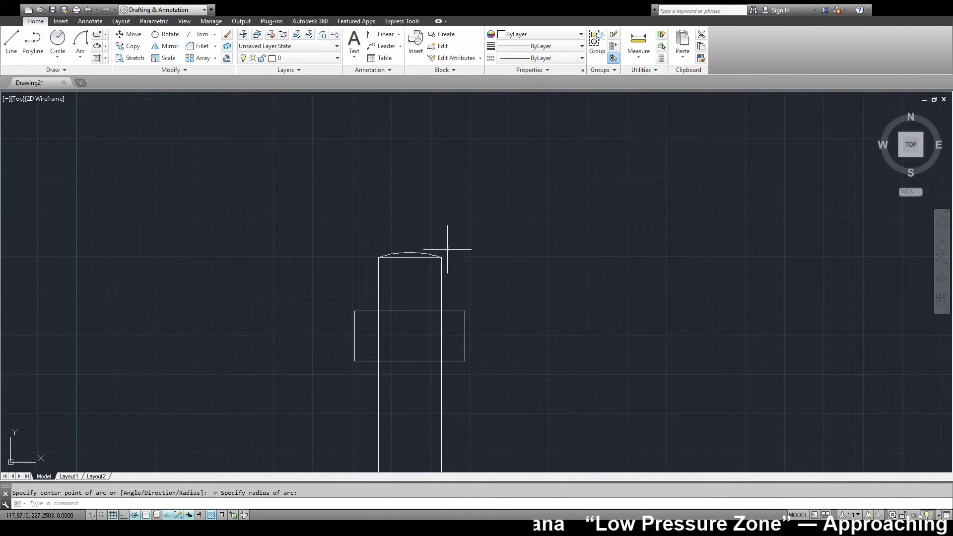
scroll(447, 251, up, 4)
key(l)
key(Return)
click(443, 256)
text(2)
key(Return)
scroll(442, 357, down, 4)
middle_drag(442, 357, 444, 213)
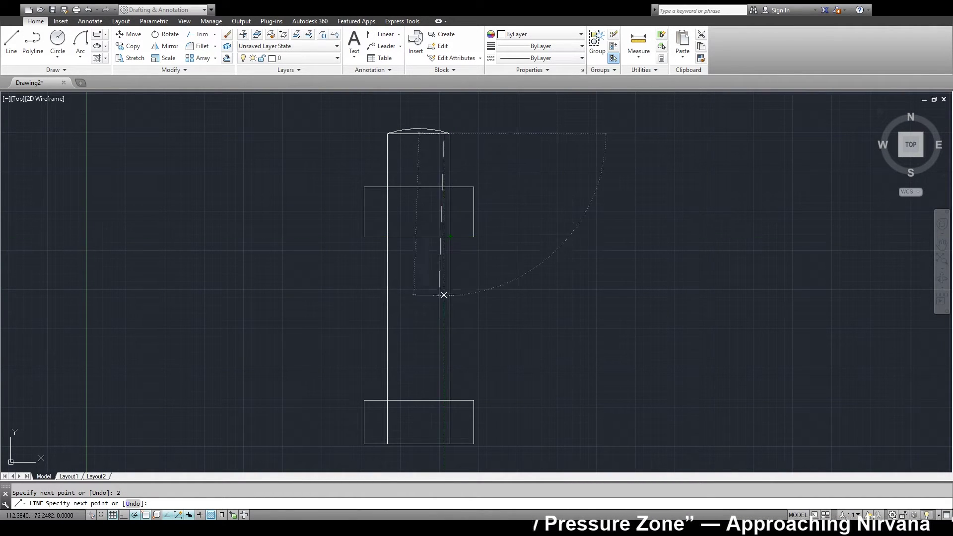
text(50)
key(Return)
text(@2,-2)
key(Return)
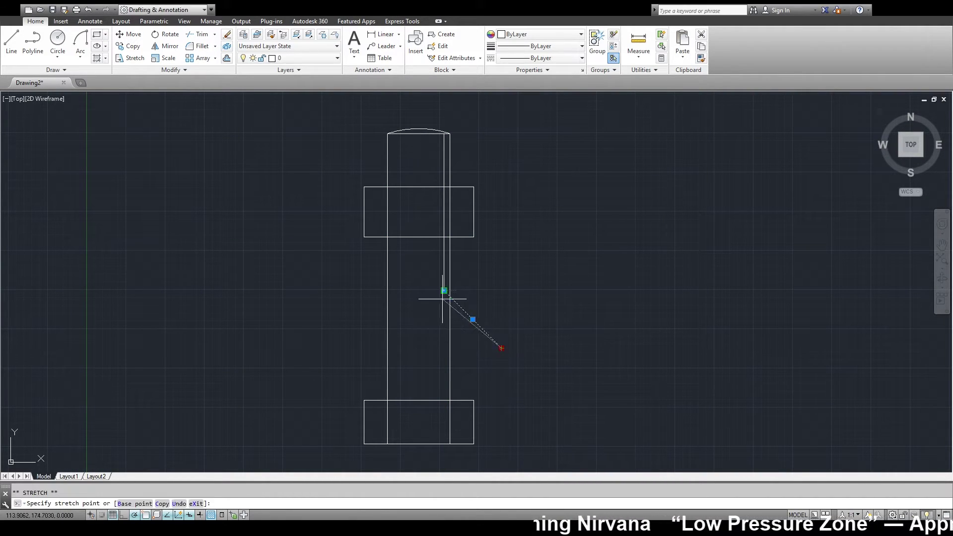
key(Return)
key(Return)
Step: Draw the right inner thread line with a diagonal bevel stretched onto the outer edge
click(397, 133)
click(393, 291)
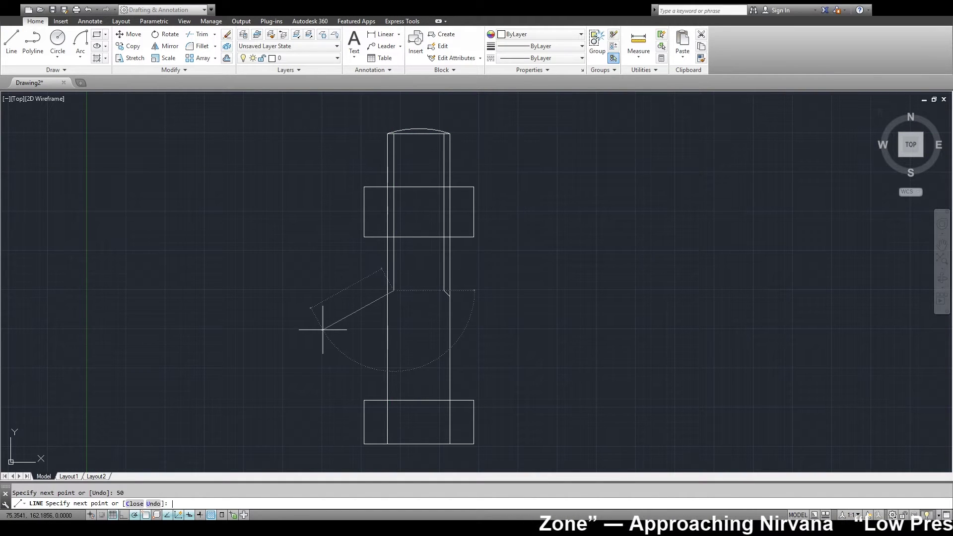
click(336, 348)
key(Return)
click(365, 319)
click(337, 348)
click(388, 296)
key(Escape)
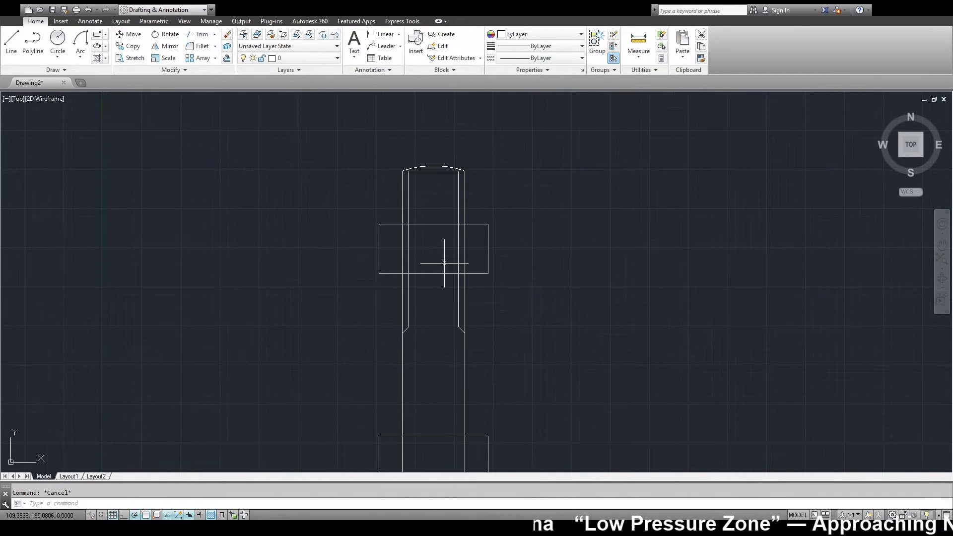
Step: Trim the overlapping lines inside the nut band
scroll(440, 261, up, 2)
scroll(259, 174, down, 4)
scroll(372, 183, up, 1)
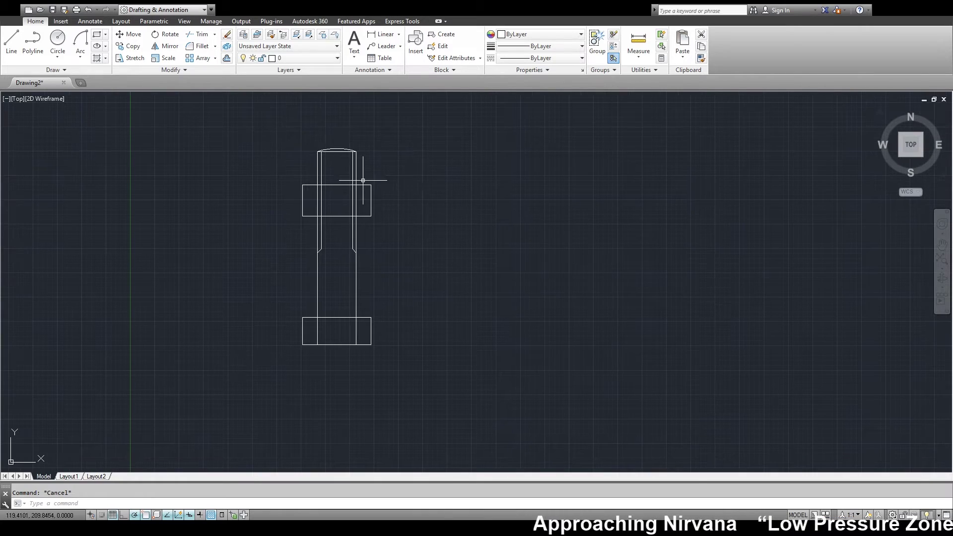
scroll(347, 189, up, 1)
click(198, 34)
click(221, 164)
click(254, 238)
scroll(320, 176, up, 4)
key(Return)
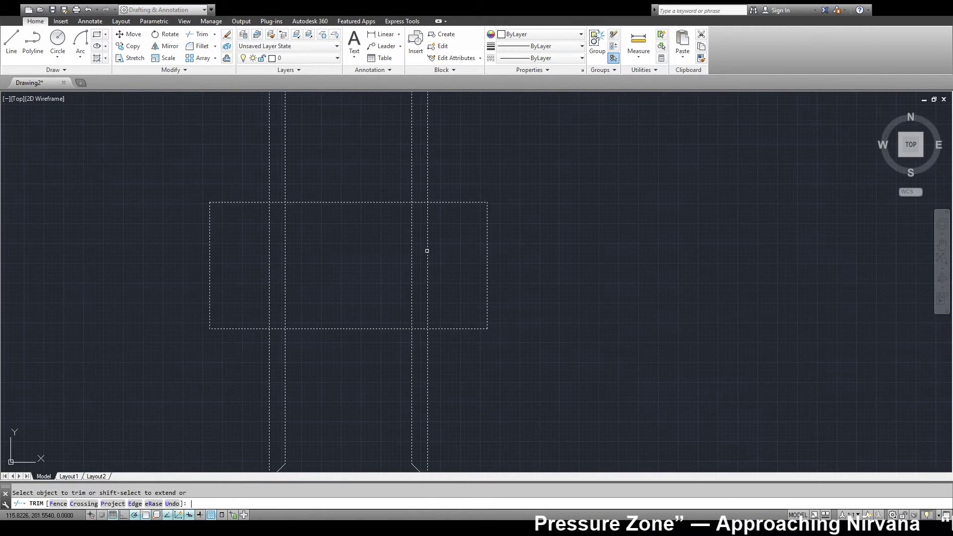
key(Escape)
Step: Start a line 1.2 below the rectangle's top-left corner using From
scroll(285, 249, down, 4)
scroll(348, 198, up, 6)
click(11, 40)
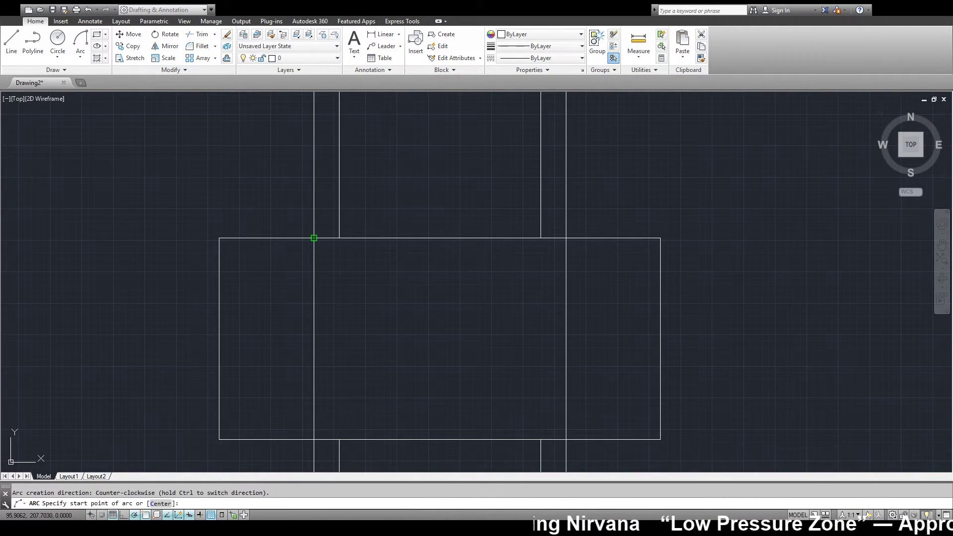
click(310, 241)
key(Escape)
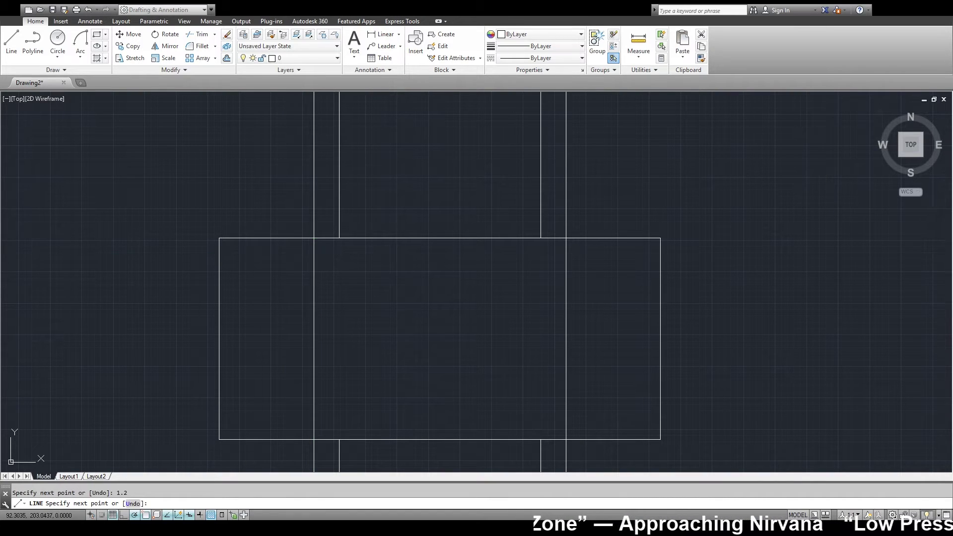
key(Return)
click(219, 240)
text(1.2)
key(Return)
Step: Finish the offset line to the right side and draw the left chamfer arc
click(661, 253)
key(Escape)
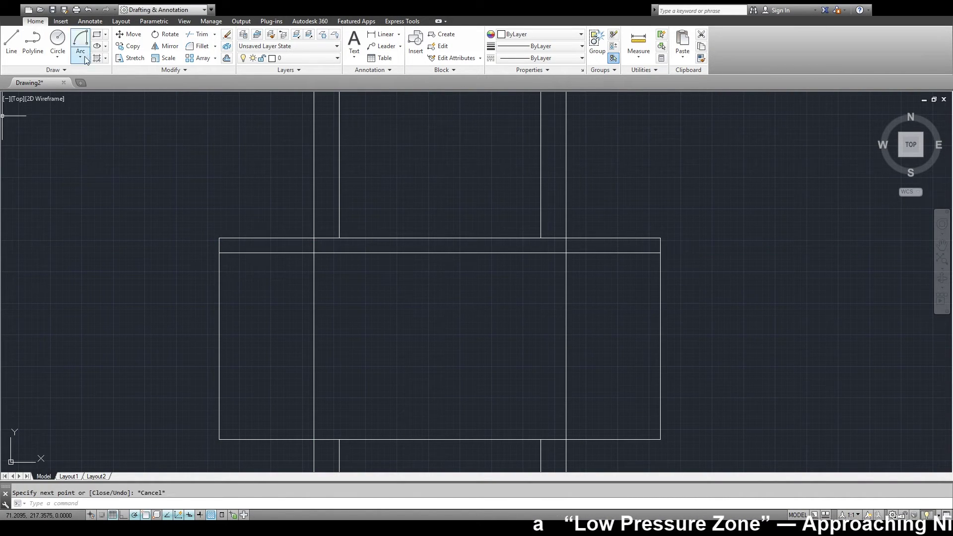
click(80, 39)
click(219, 252)
click(314, 253)
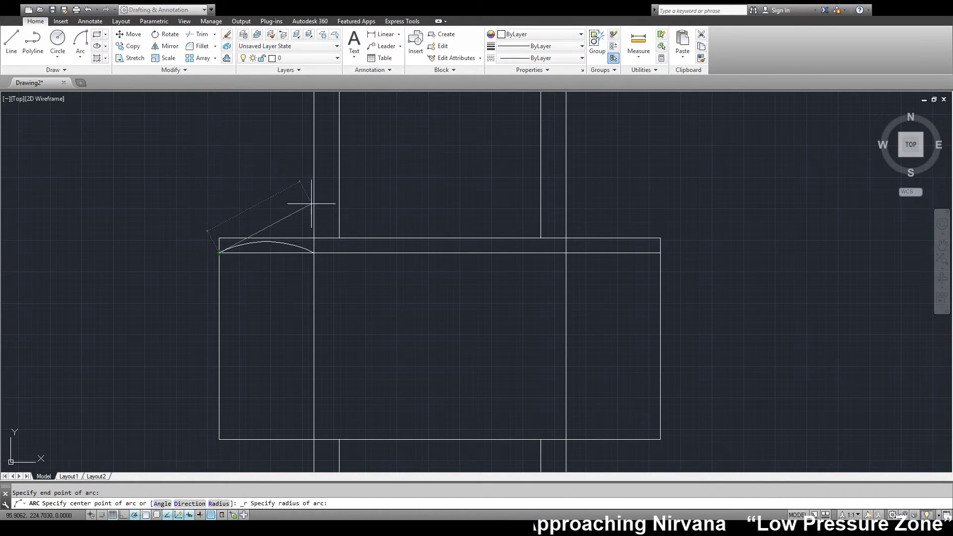
scroll(93, 123, up, 3)
click(154, 263)
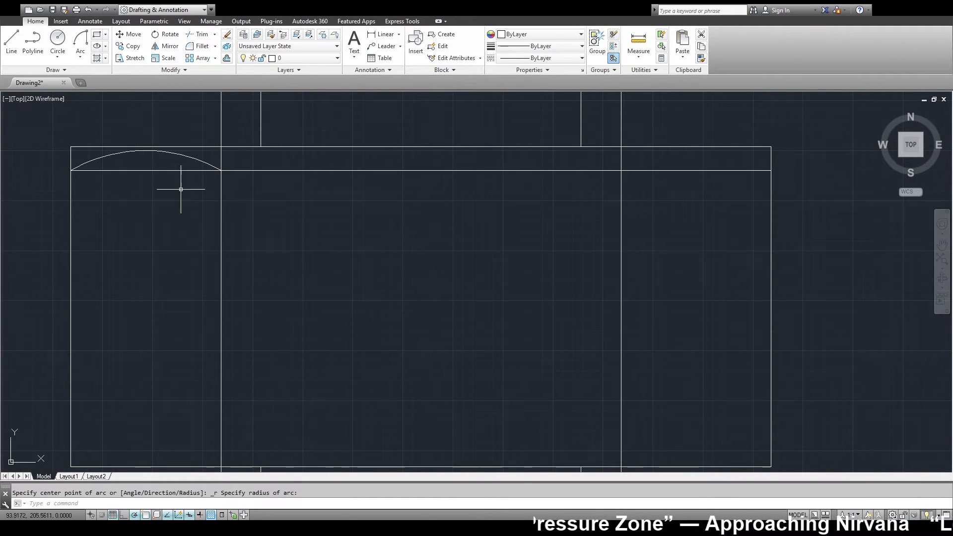
key(Escape)
scroll(166, 383, down, 2)
Step: Add the middle chamfer arc with radius 40 and the right chamfer arc
click(80, 40)
click(199, 251)
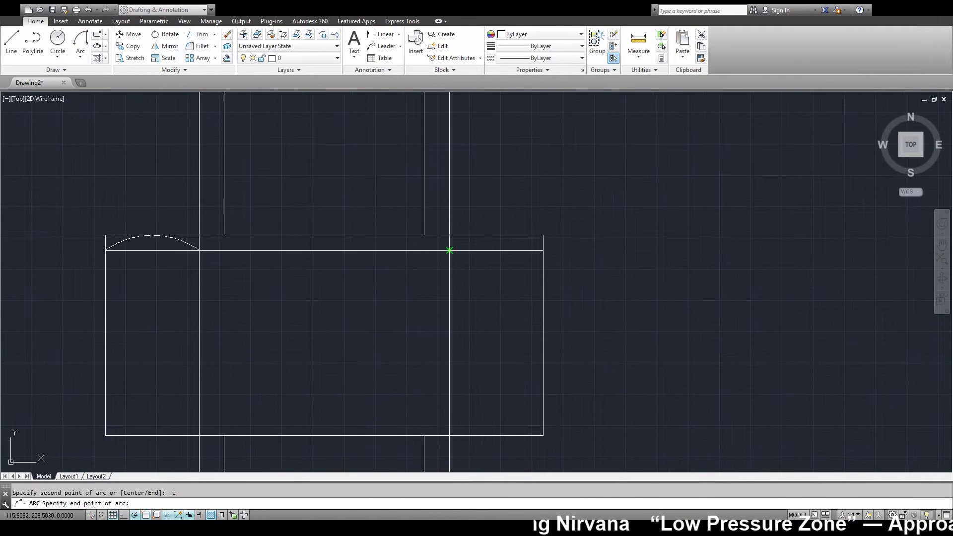
click(450, 250)
text(40)
key(Return)
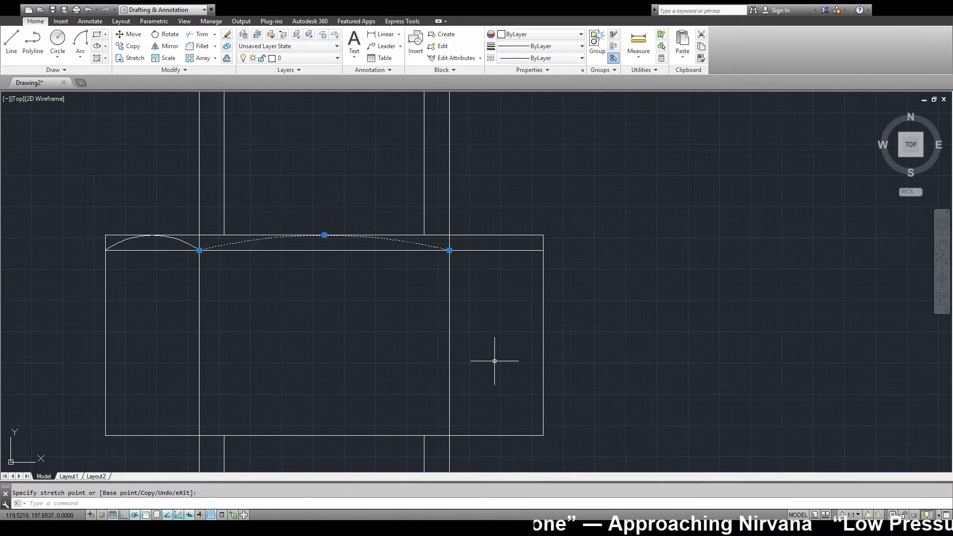
key(Escape)
click(80, 39)
click(450, 251)
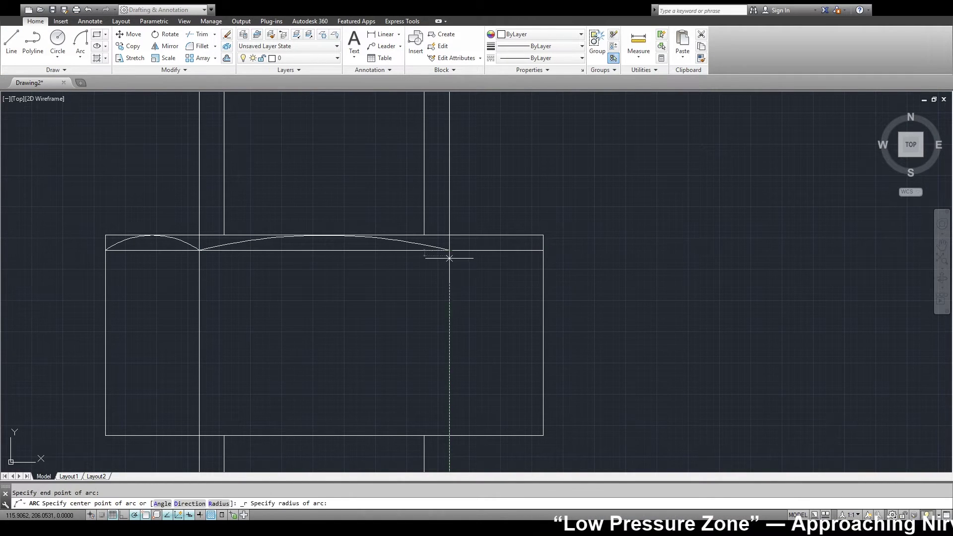
click(543, 250)
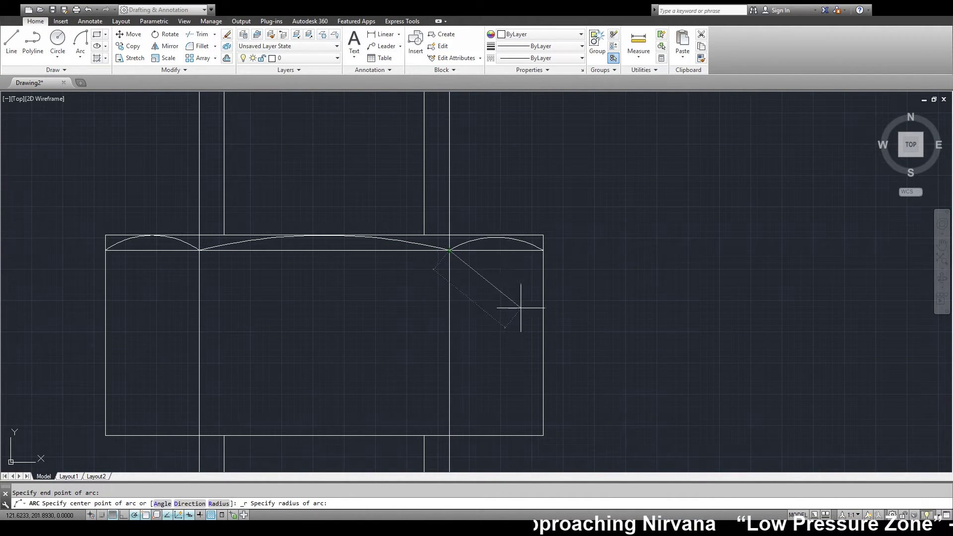
click(549, 222)
Step: Delete the horizontal guide line and paste a copy of the three arcs
scroll(367, 280, down, 2)
click(367, 280)
key(Delete)
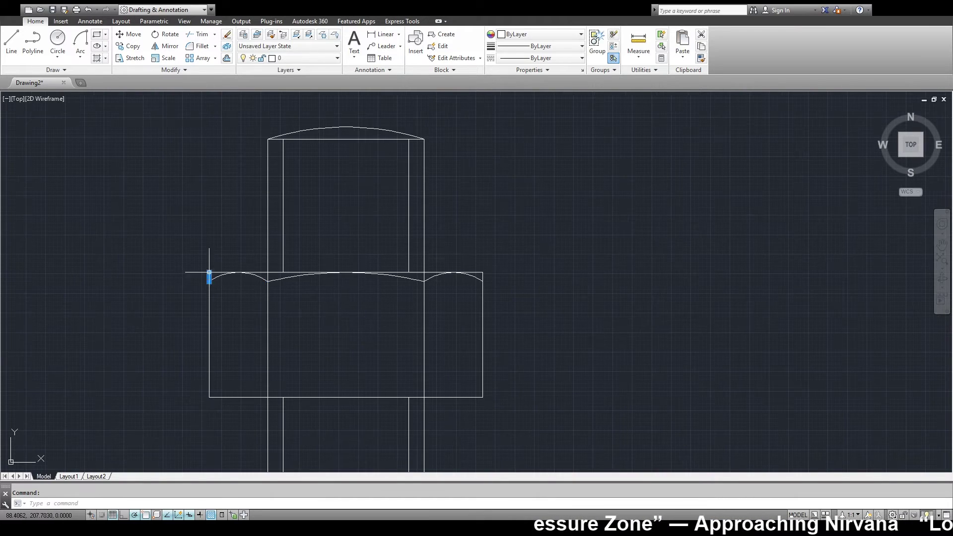
scroll(255, 266, up, 2)
drag(255, 266, 531, 319)
scroll(446, 209, down, 6)
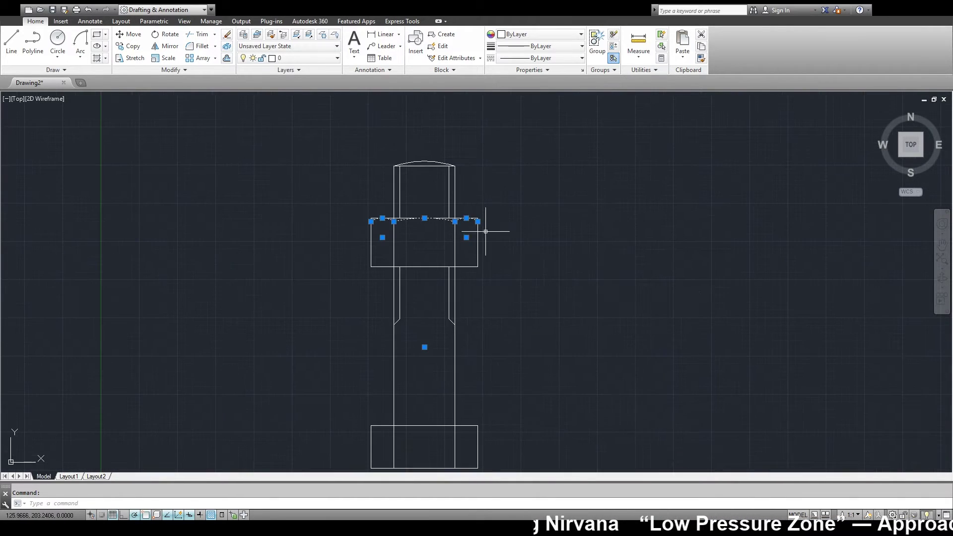
key(ctrl+c)
key(ctrl+v)
middle_drag(535, 414, 567, 342)
click(403, 382)
Step: Rotate the pasted arcs 180° so they face downward
text(ro)
key(Return)
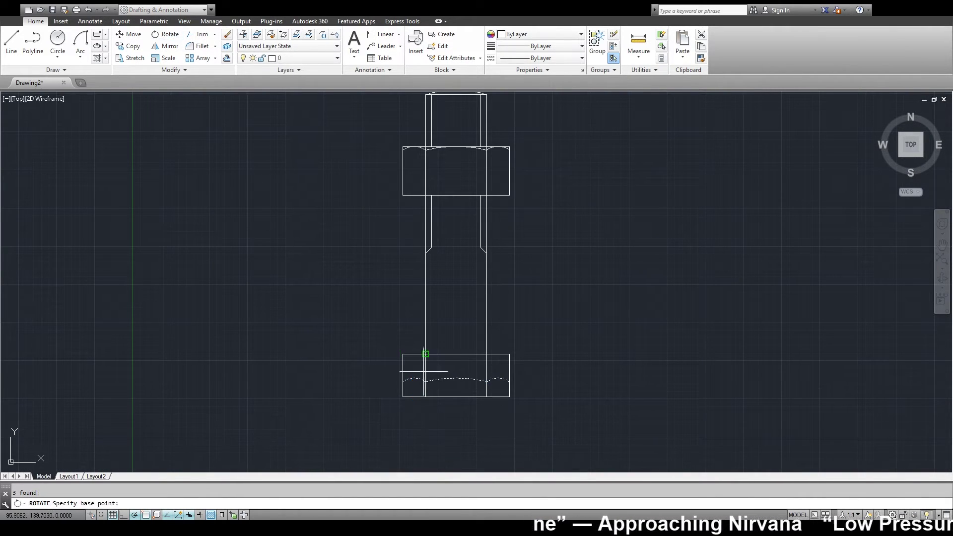
click(403, 382)
click(268, 358)
text(m)
key(Return)
click(403, 382)
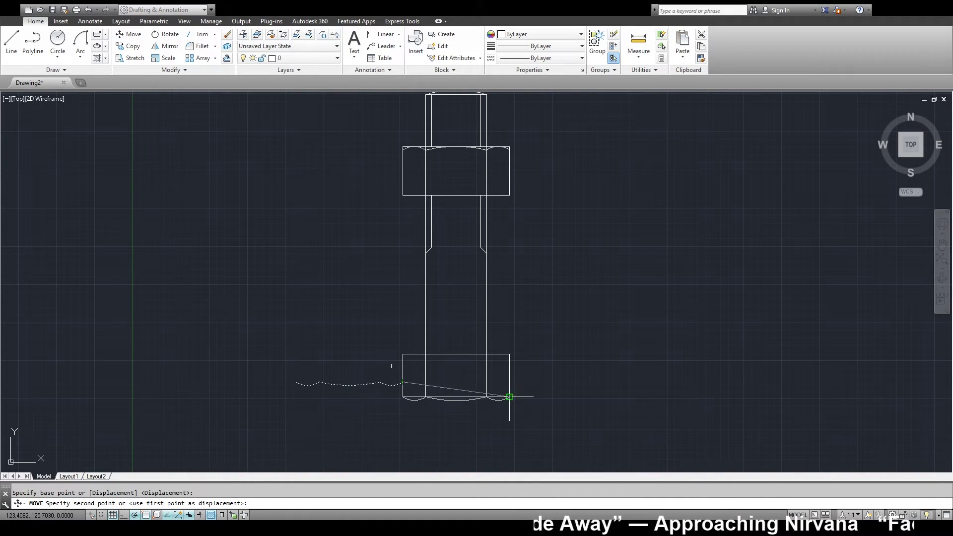
key(Escape)
Step: Move the flipped arcs onto the lower block's bottom edge
scroll(484, 392, up, 8)
scroll(455, 238, down, 2)
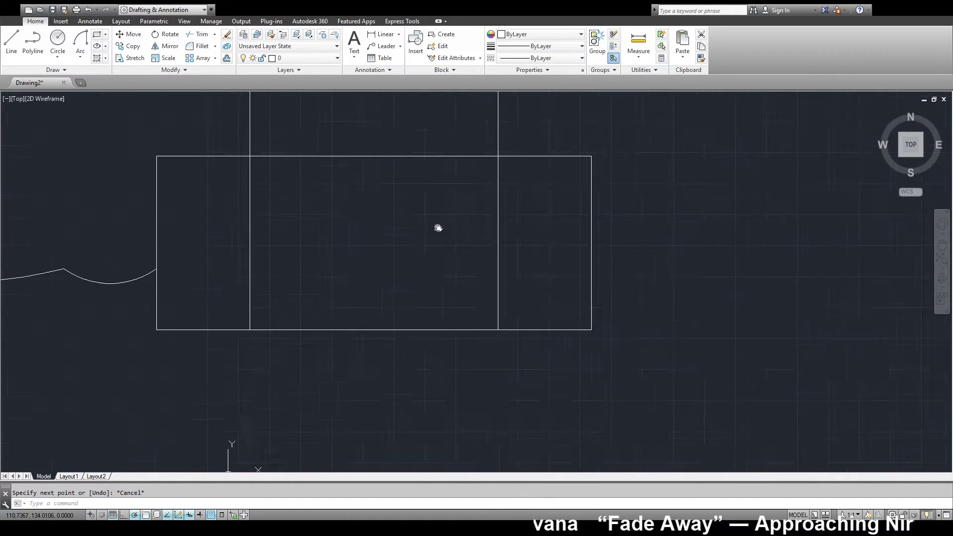
scroll(307, 268, down, 4)
click(133, 33)
click(315, 251)
scroll(323, 298, up, 3)
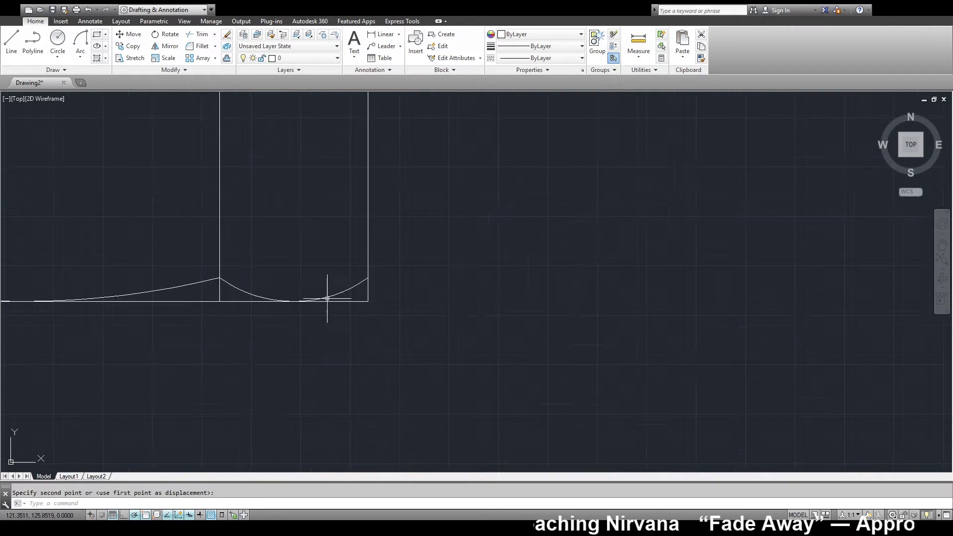
scroll(377, 258, up, 3)
click(408, 230)
scroll(670, 233, down, 3)
scroll(496, 249, down, 2)
scroll(486, 252, up, 3)
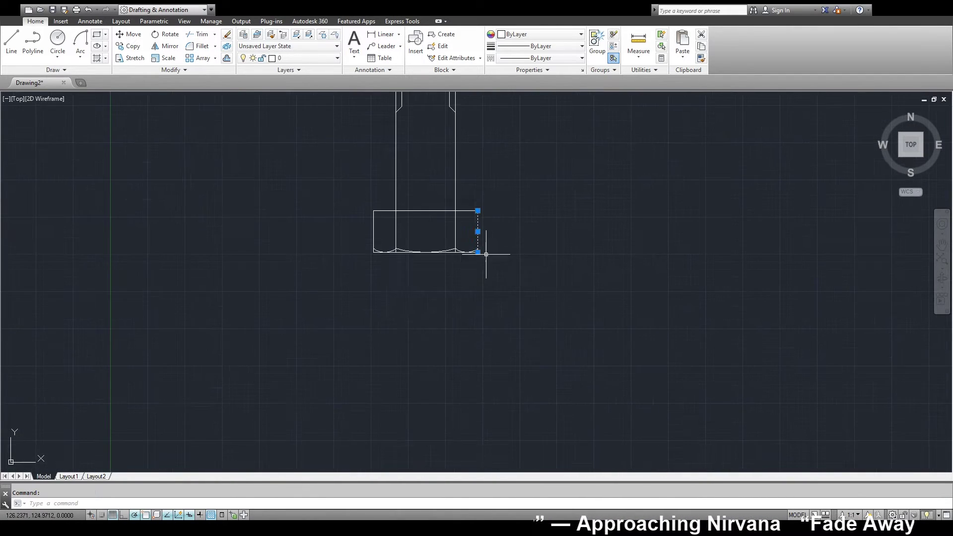
scroll(422, 273, up, 1)
key(Escape)
Step: Draw the thin washer band rectangle across the shank, extending it 4 units right
middle_drag(521, 247, 453, 324)
click(11, 40)
click(327, 188)
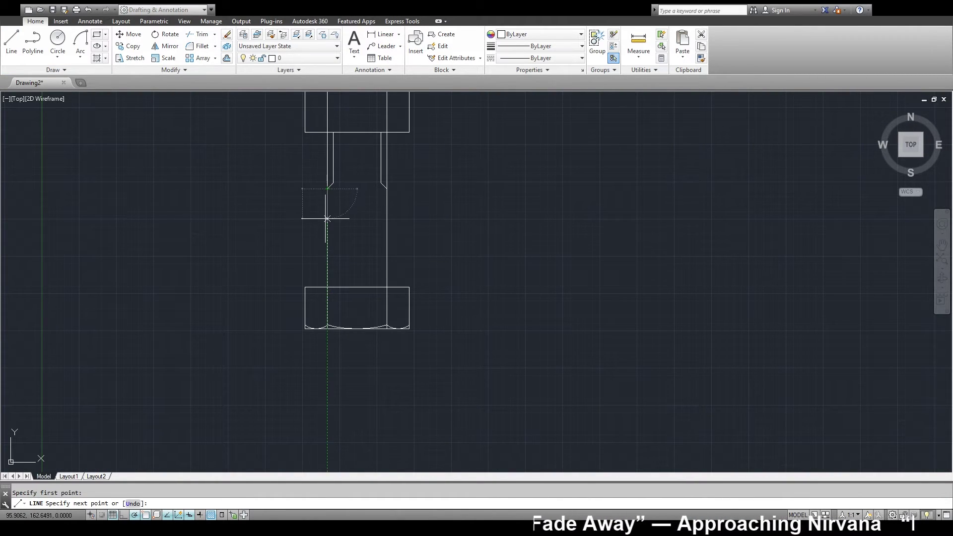
click(327, 219)
click(387, 218)
text(4)
key(Return)
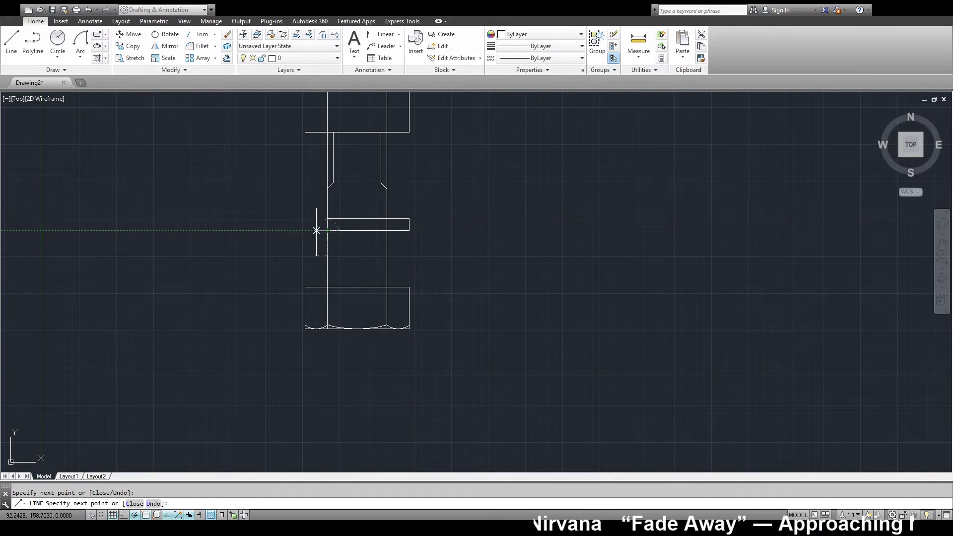
click(305, 231)
click(305, 218)
click(327, 218)
key(Escape)
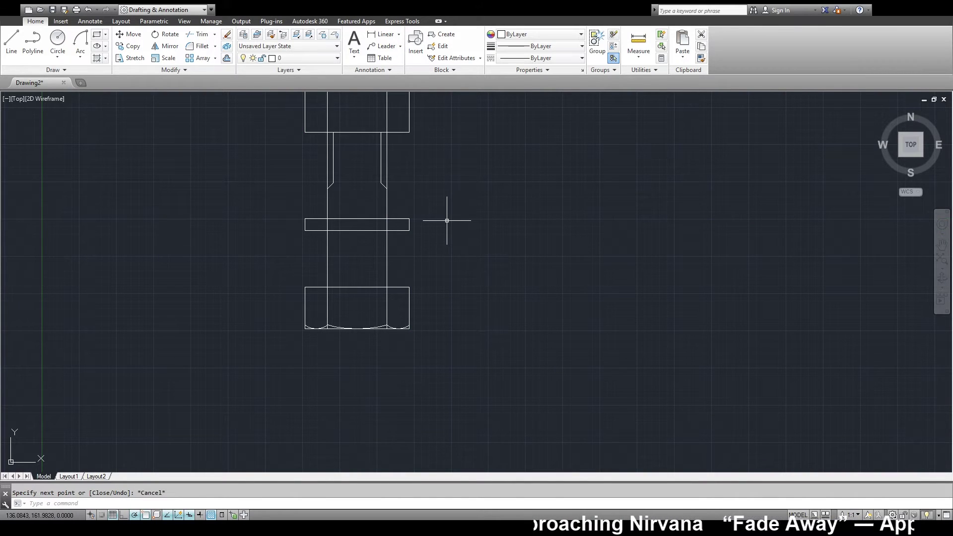
Step: Trim with TR, using the shank line and washer band as cutting edges
scroll(306, 229, up, 2)
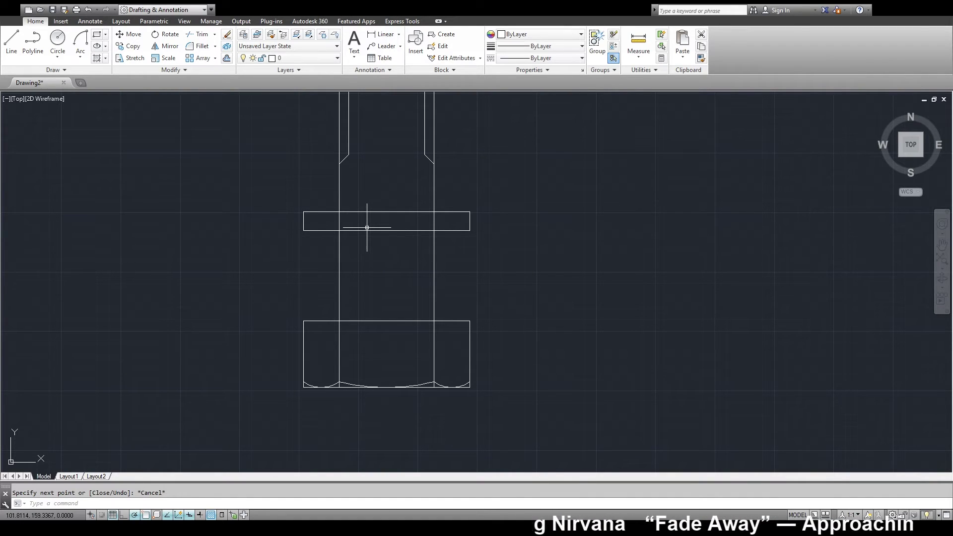
mouse_move(397, 271)
middle_down()
mouse_move(460, 274)
mouse_move(456, 311)
middle_up()
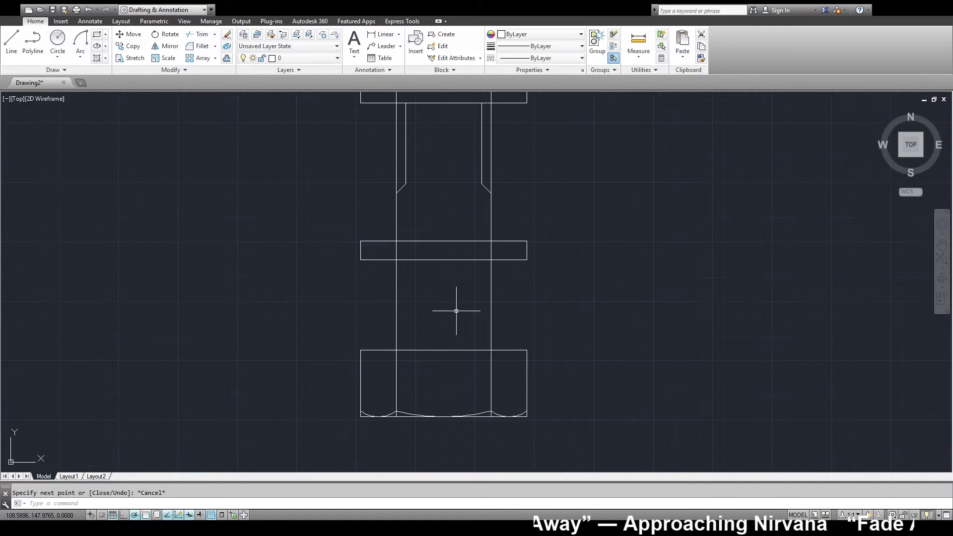
scroll(510, 319, down, 5)
scroll(601, 323, up, 5)
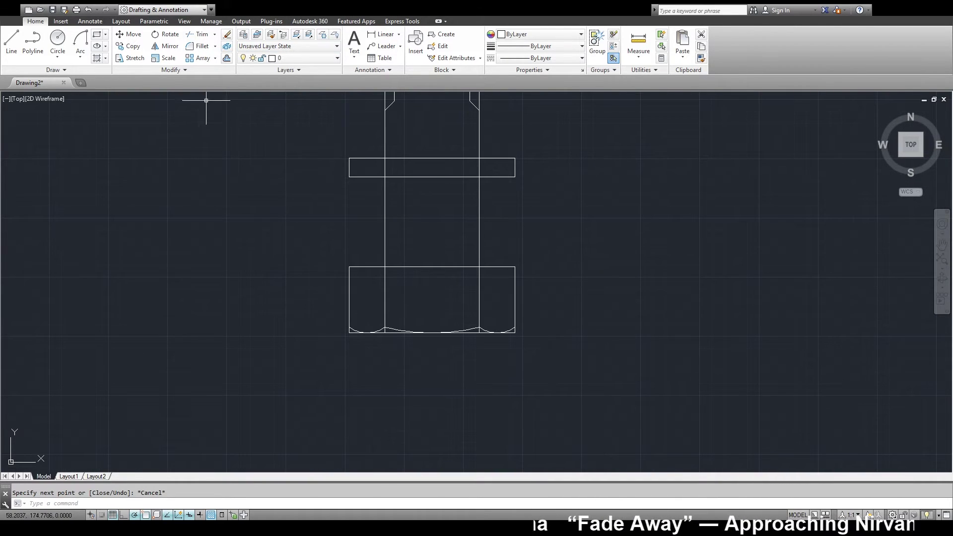
text(tr)
key(Return)
click(382, 183)
click(330, 144)
key(Return)
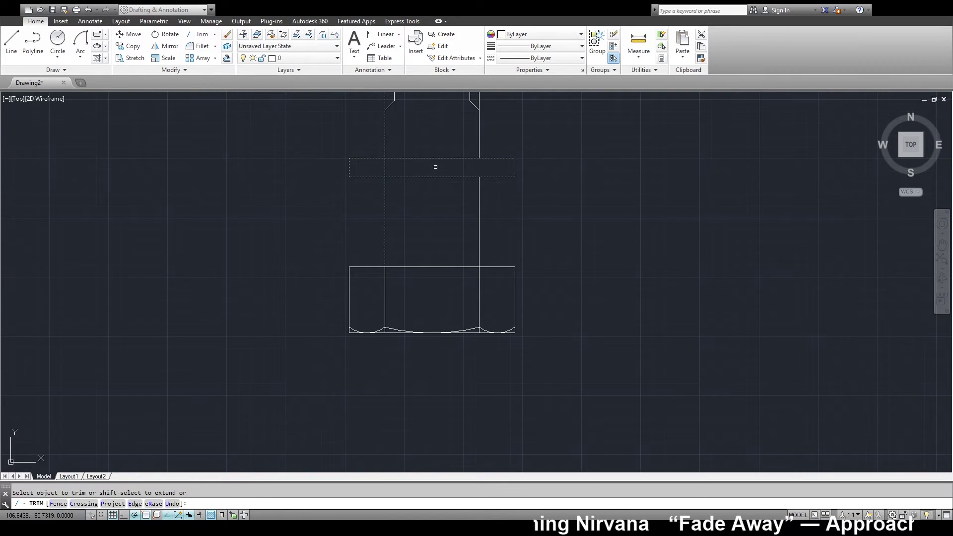
key(Escape)
Step: Begin a new line at the bolt head's lower-left corner
middle_drag(315, 363, 293, 164)
key(l)
key(Return)
click(327, 135)
Step: Finish the 30-unit vertical guide line and a horizontal guide to the centre point
text(30)
key(Return)
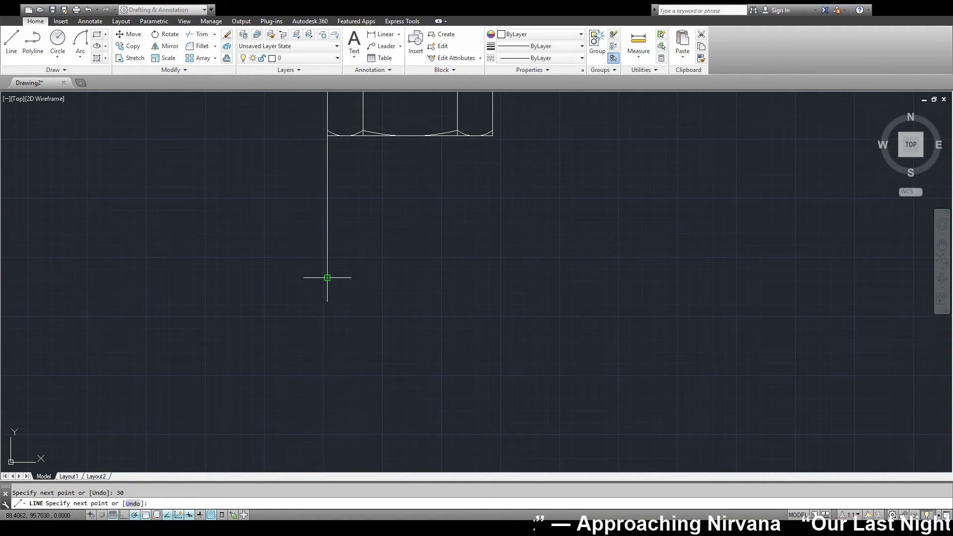
click(411, 278)
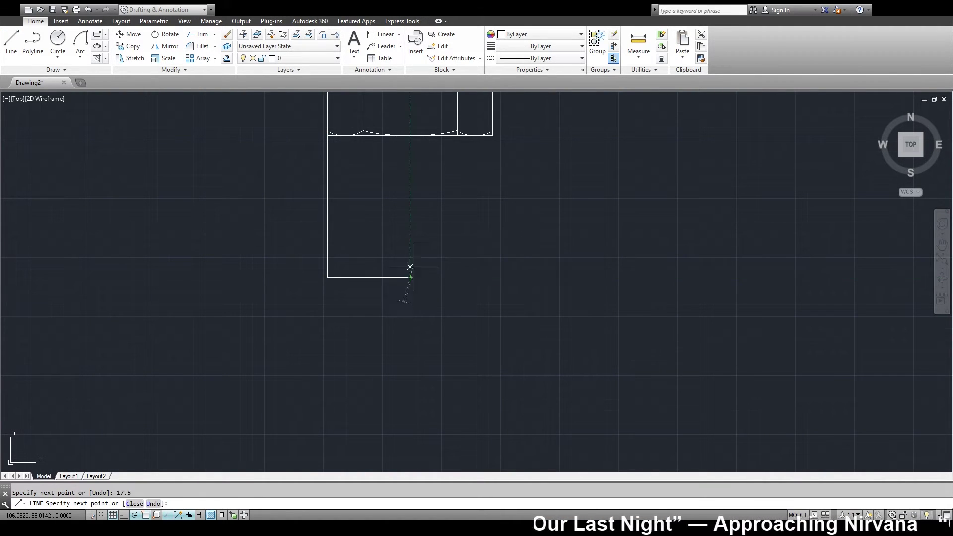
key(Return)
Step: Draw the outer circle on the guide lines' end and erase the construction lines
key(c)
key(Return)
click(410, 277)
click(327, 277)
click(328, 249)
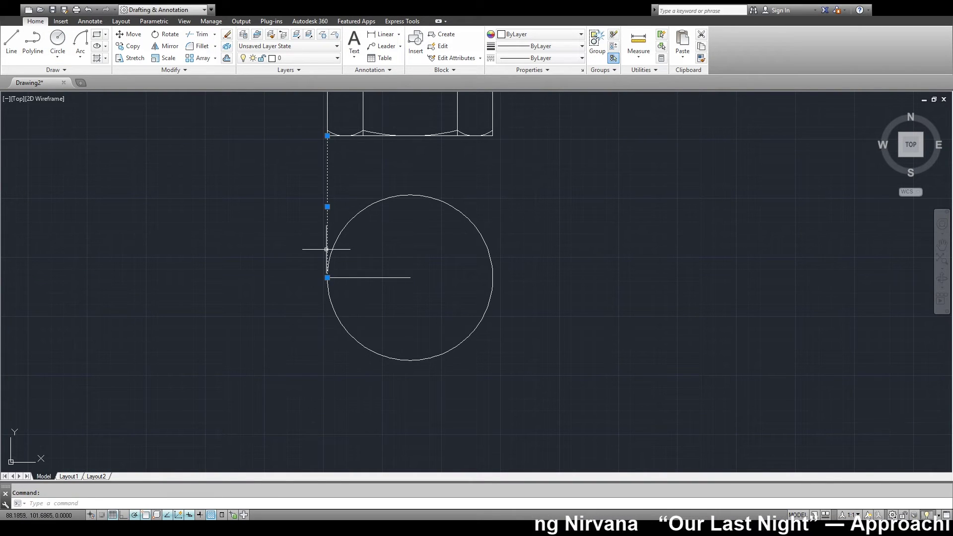
key(Delete)
Step: Add an inner concentric circle and a horizontal centre line from the circle's left point
key(c)
key(Return)
click(410, 278)
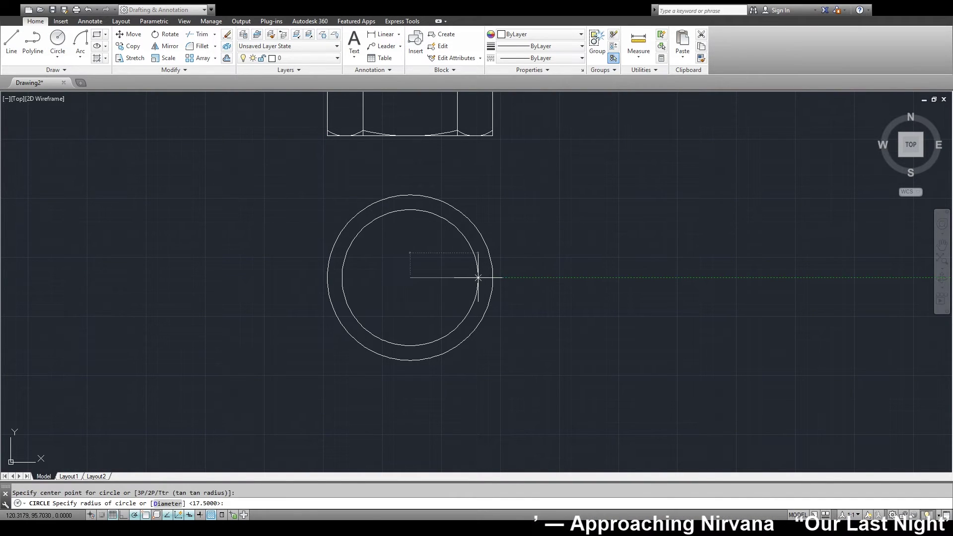
click(476, 278)
key(l)
key(Return)
click(328, 277)
click(411, 277)
key(Escape)
Step: Draw a vertical centre line to the inner circle's top and a chord across it
click(11, 40)
click(411, 278)
click(410, 212)
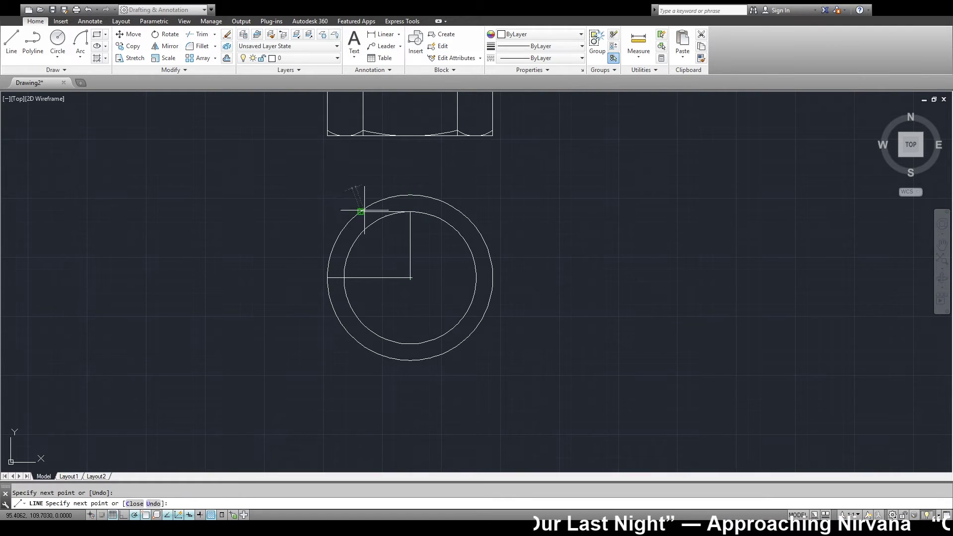
click(361, 212)
click(459, 212)
key(Escape)
key(Return)
Step: Draw the hexagon's slanted, bottom and side edges plus the centre line's right half
click(327, 278)
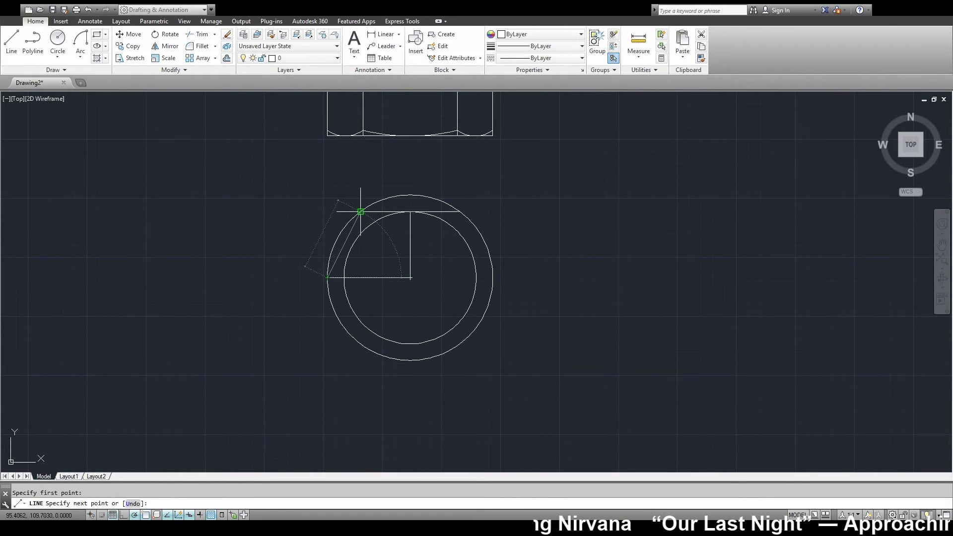
click(361, 212)
key(Escape)
key(Return)
click(493, 278)
click(410, 278)
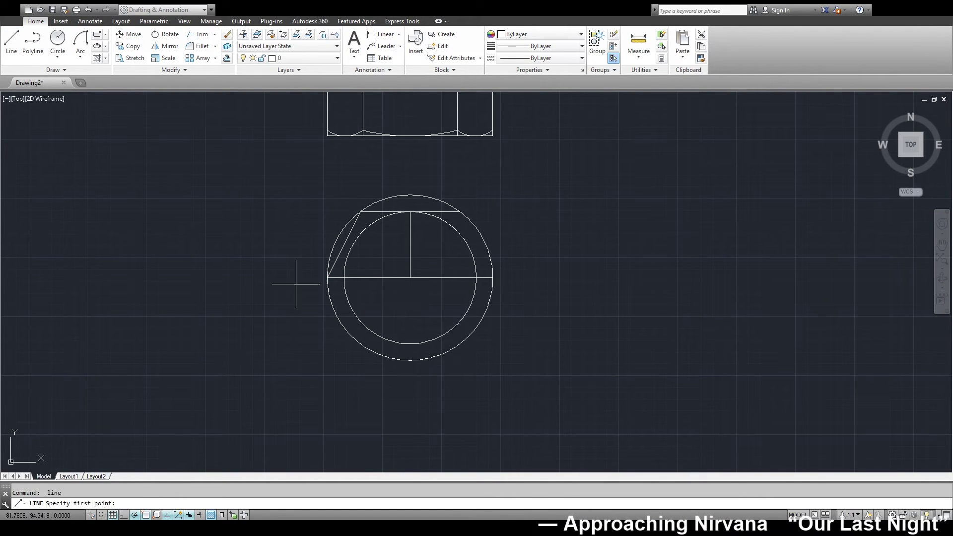
click(411, 344)
click(459, 343)
click(493, 278)
click(459, 212)
click(12, 40)
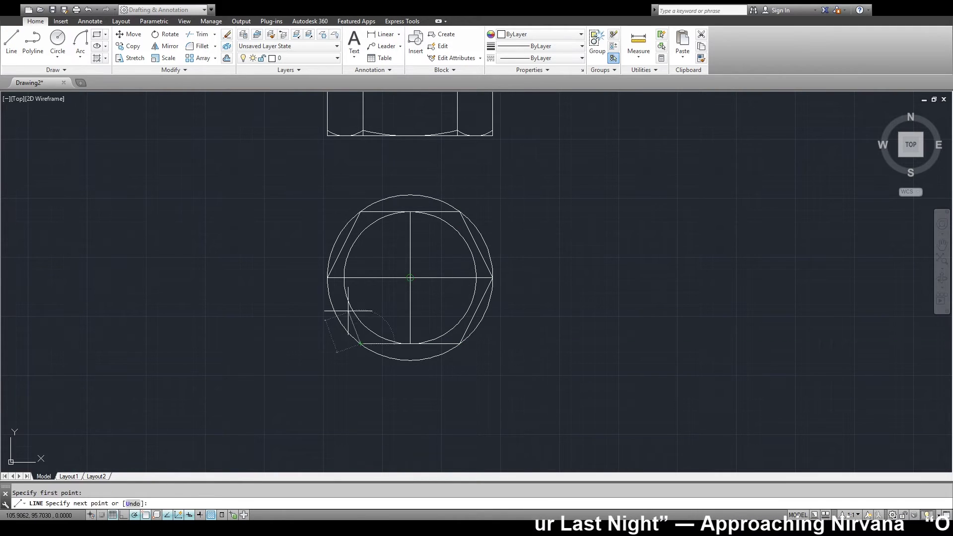
key(Escape)
Step: Delete the inner helper circle and start a new circle at the hexagon centre
click(410, 212)
key(Delete)
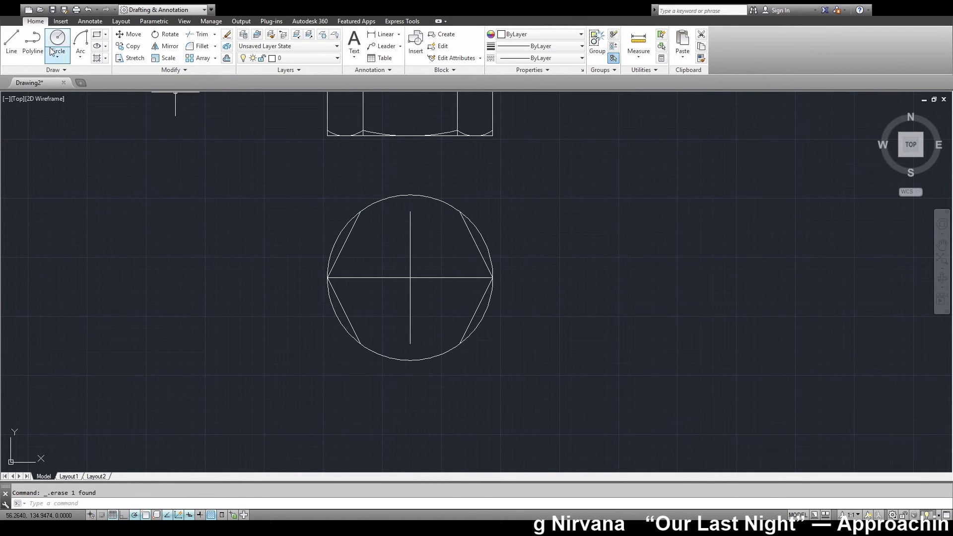
click(57, 40)
click(410, 277)
Step: Create the 15.5-radius circle and erase two outdated hexagon edges
text(15.5)
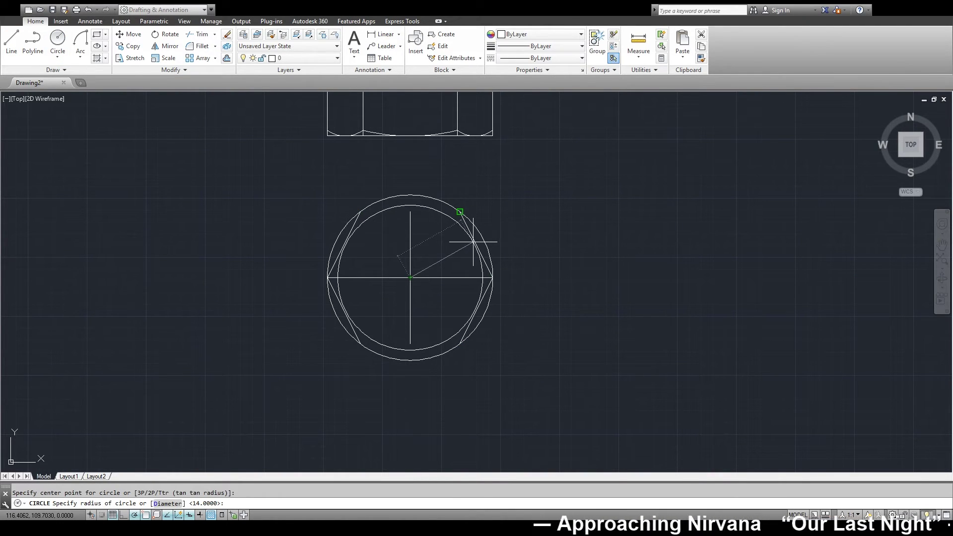
key(Return)
scroll(401, 251, up, 2)
click(288, 283)
key(Delete)
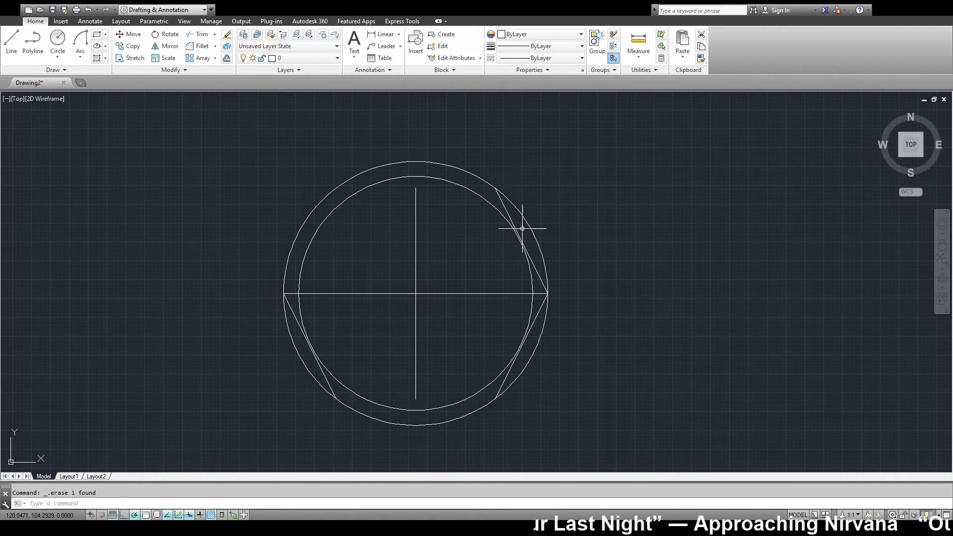
click(522, 224)
key(Delete)
Step: Grip-stretch the slanted edge and top line to the new circle, adding a centred circle
click(328, 378)
click(336, 397)
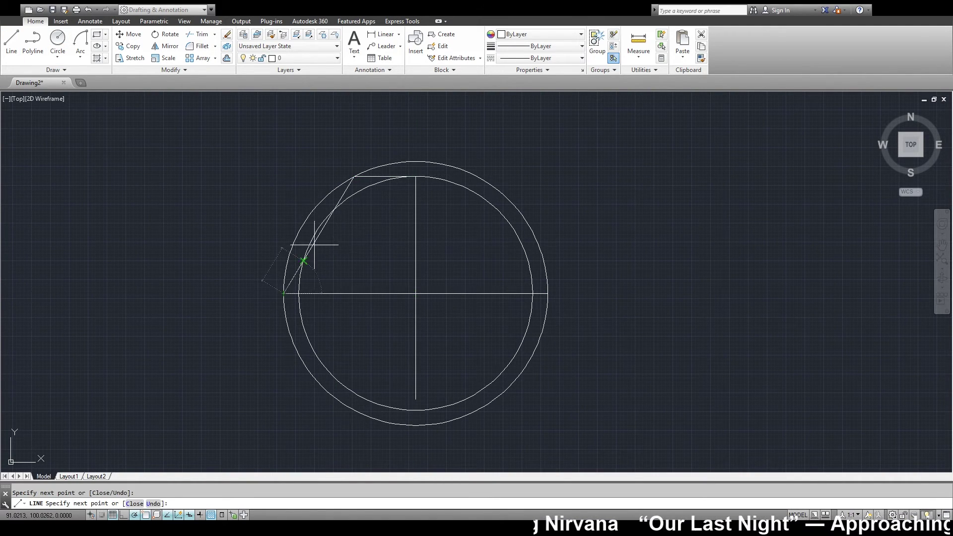
click(415, 176)
scroll(318, 211, up, 4)
text(c)
key(Return)
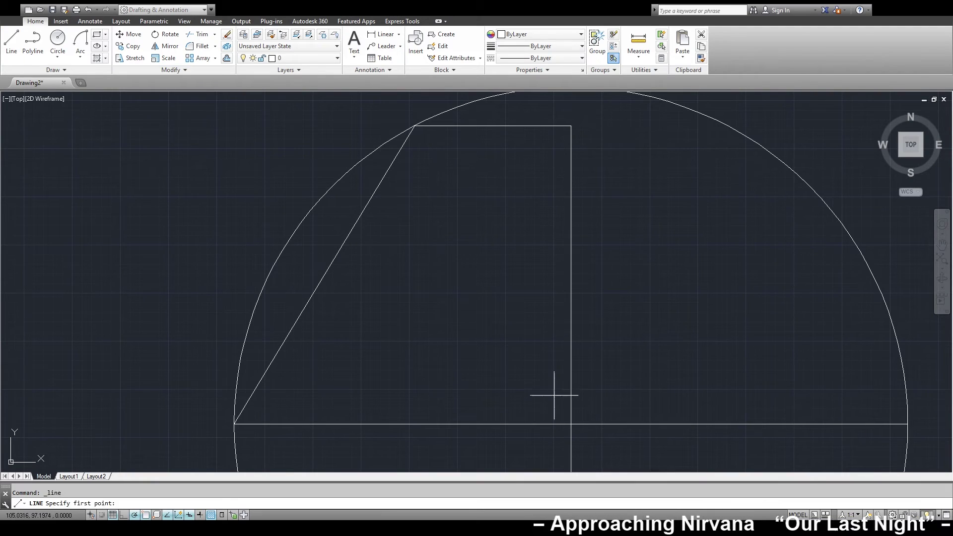
click(571, 424)
click(571, 135)
click(493, 127)
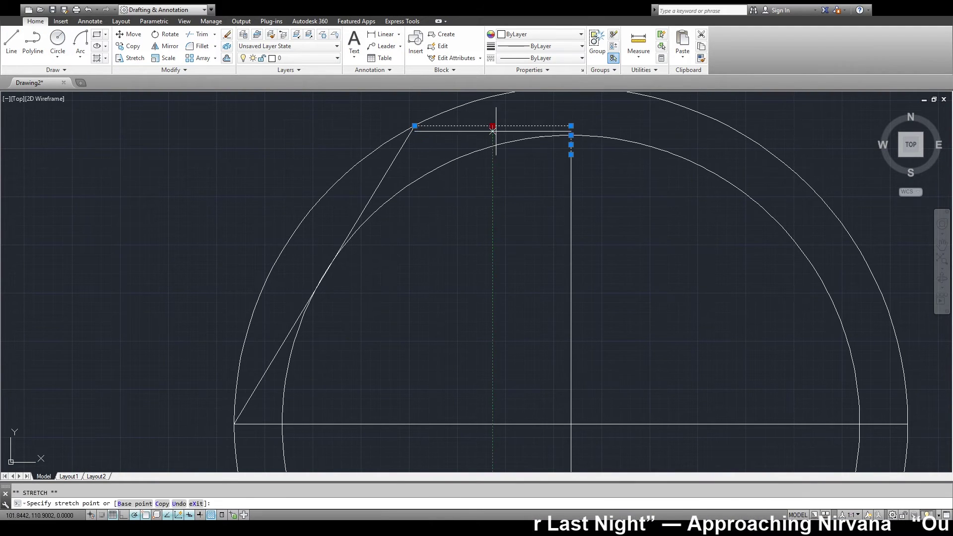
click(571, 127)
click(401, 145)
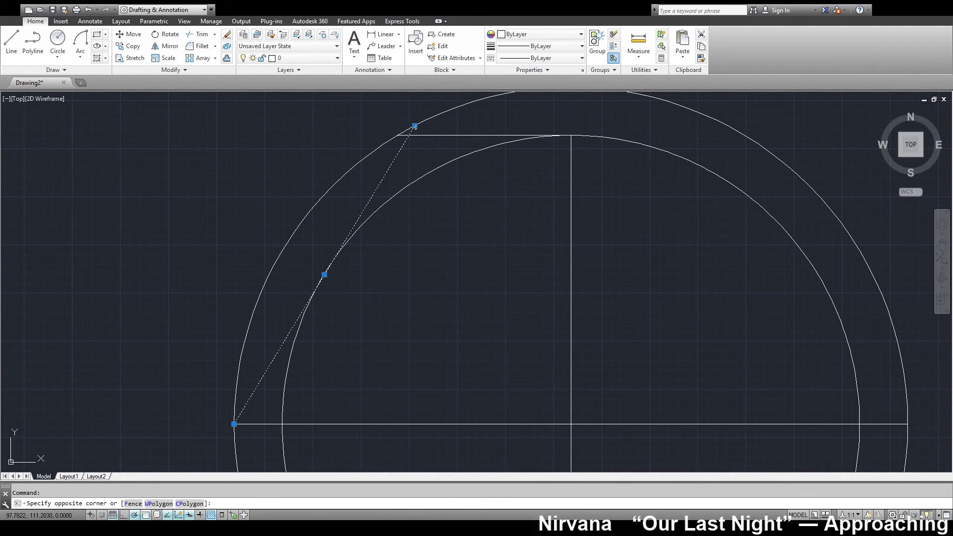
key(Escape)
Step: Redraw the lower-left, lower-right and final hexagon edges with lines
scroll(489, 142, down, 4)
text(l)
key(Return)
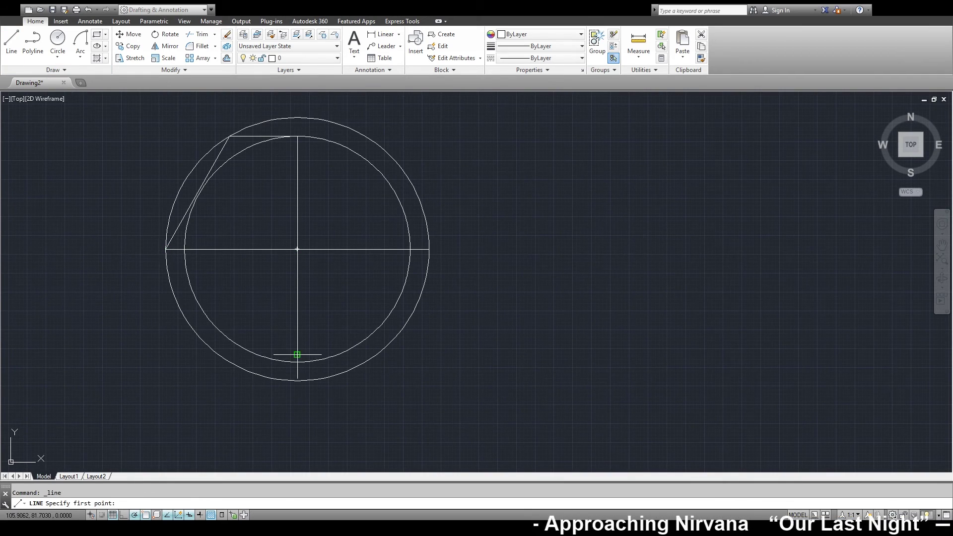
click(166, 249)
click(229, 361)
key(Return)
click(366, 361)
click(428, 249)
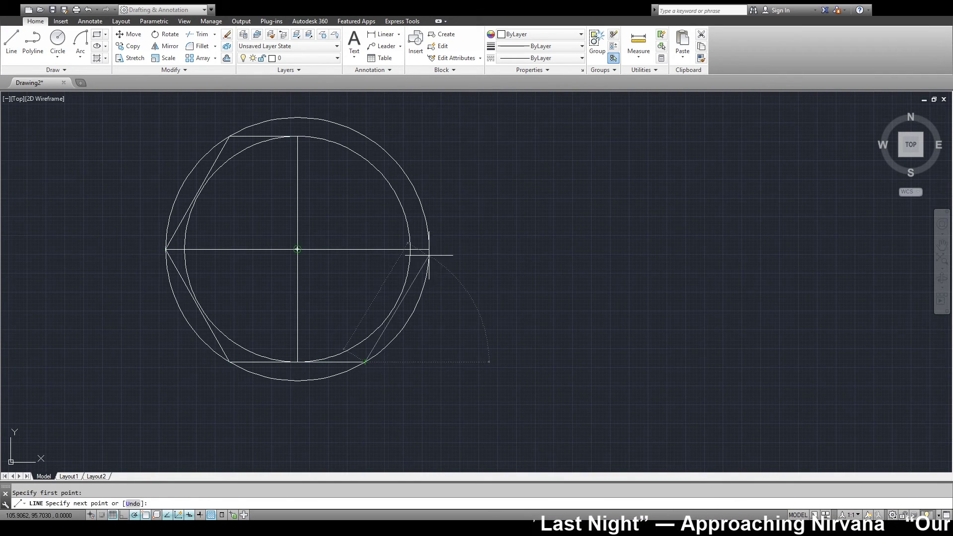
key(Return)
key(Return)
click(297, 136)
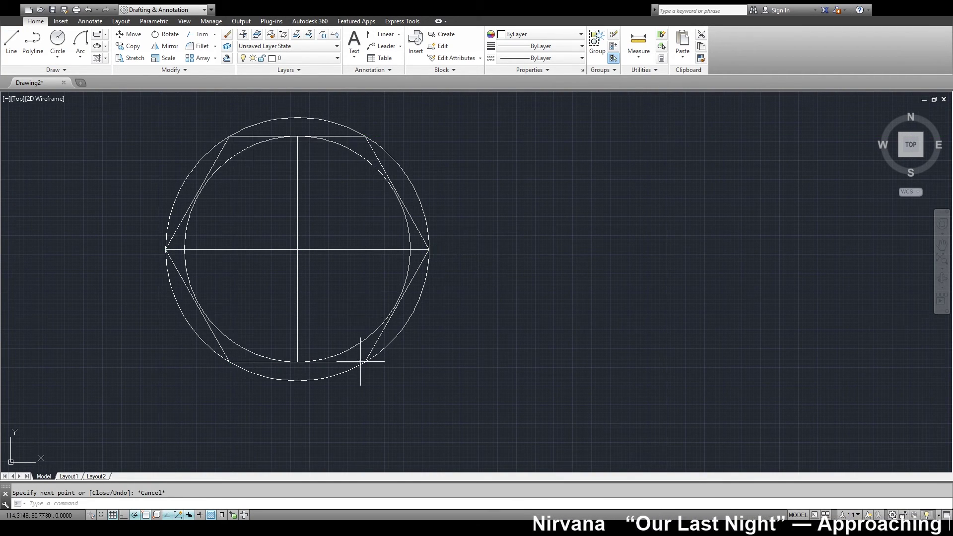
key(Escape)
Step: Add two small concentric circles at the hexagon centre
scroll(365, 368, down, 2)
click(58, 39)
click(324, 295)
click(356, 295)
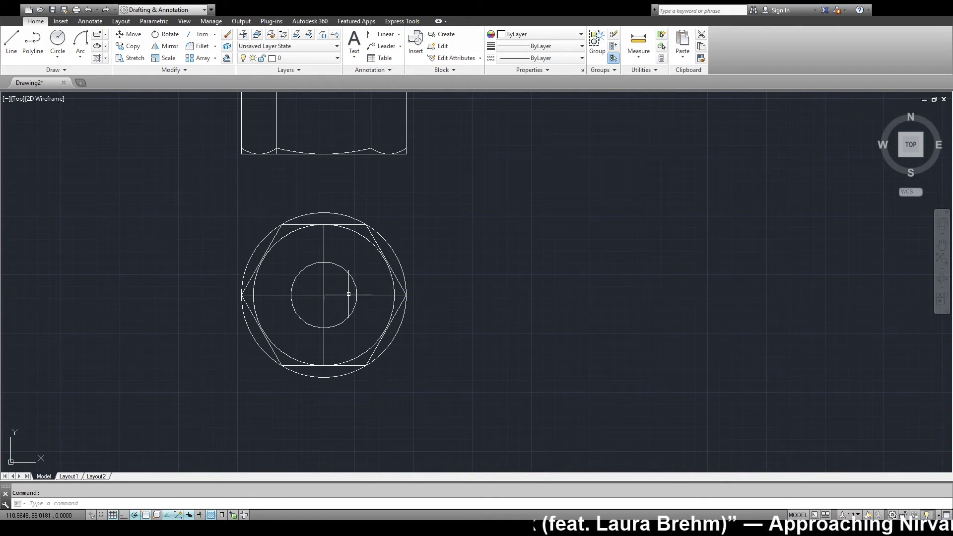
click(57, 39)
click(323, 295)
Step: Window-select and erase the leftover centre line
click(349, 219)
click(300, 365)
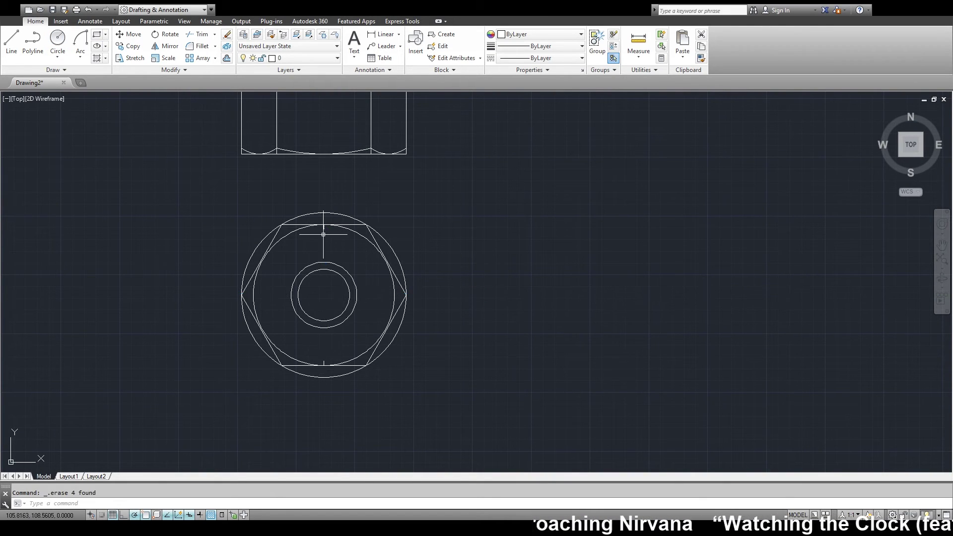
key(Delete)
scroll(463, 361, down, 3)
scroll(463, 342, up, 4)
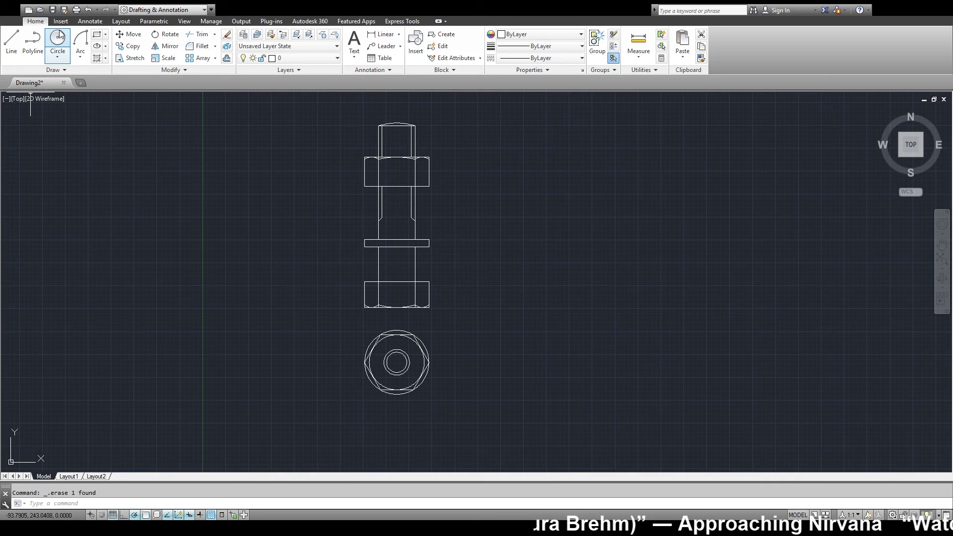
Step: Start saving the bolt drawing under a new name via Save As
click(64, 10)
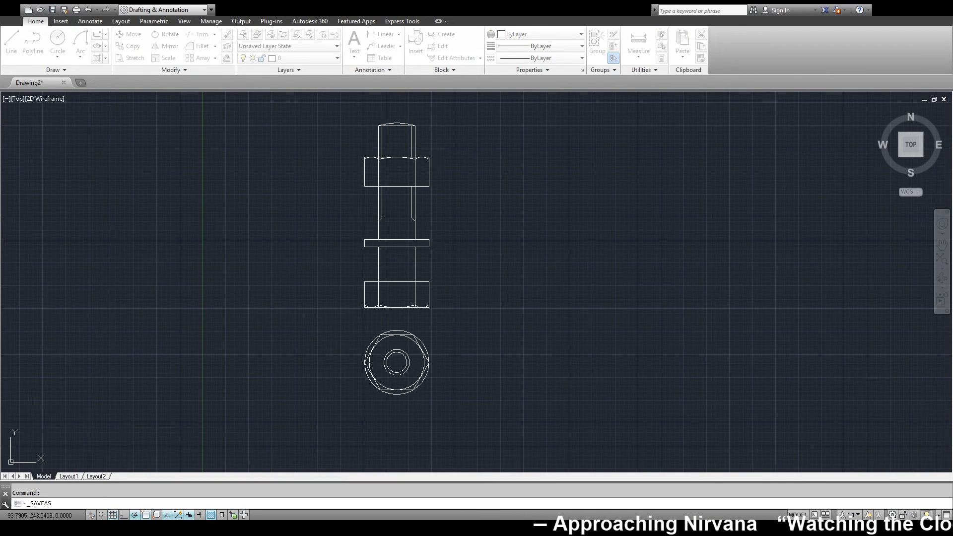